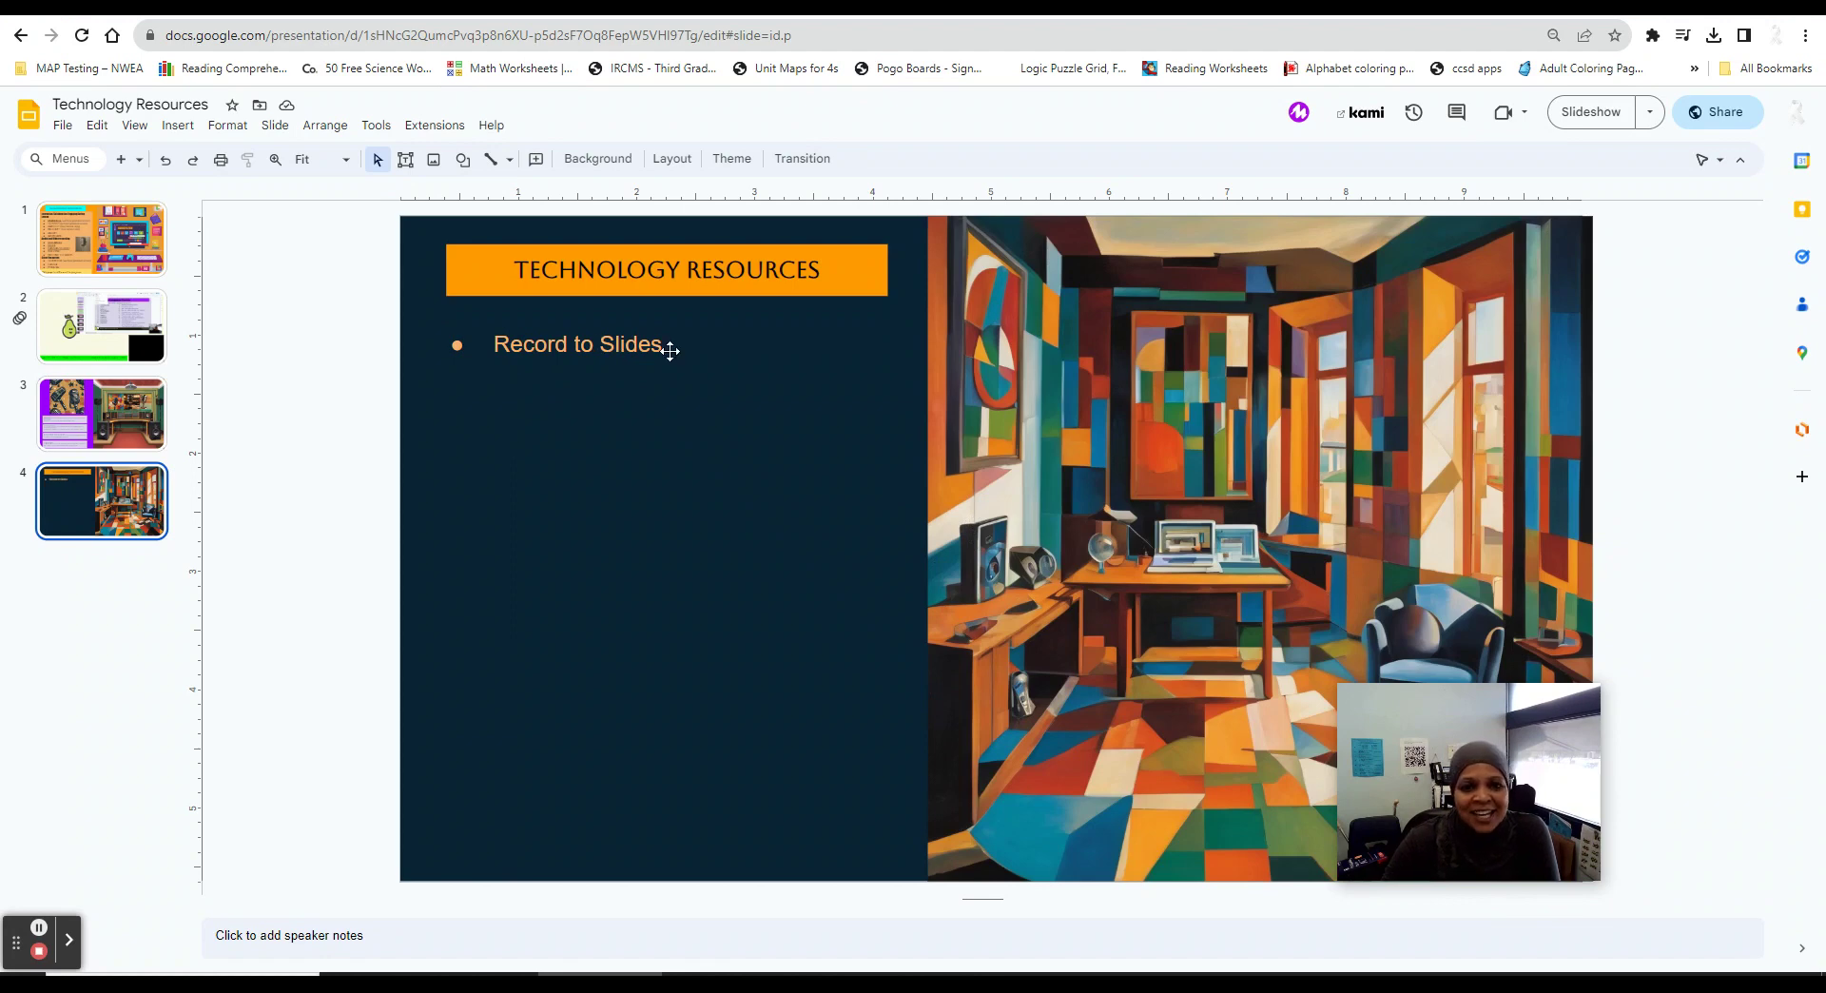
From the Google search results, open the 'Record to Slides' Chrome Web Store page by claycodes.org.
left_click(1542, 14)
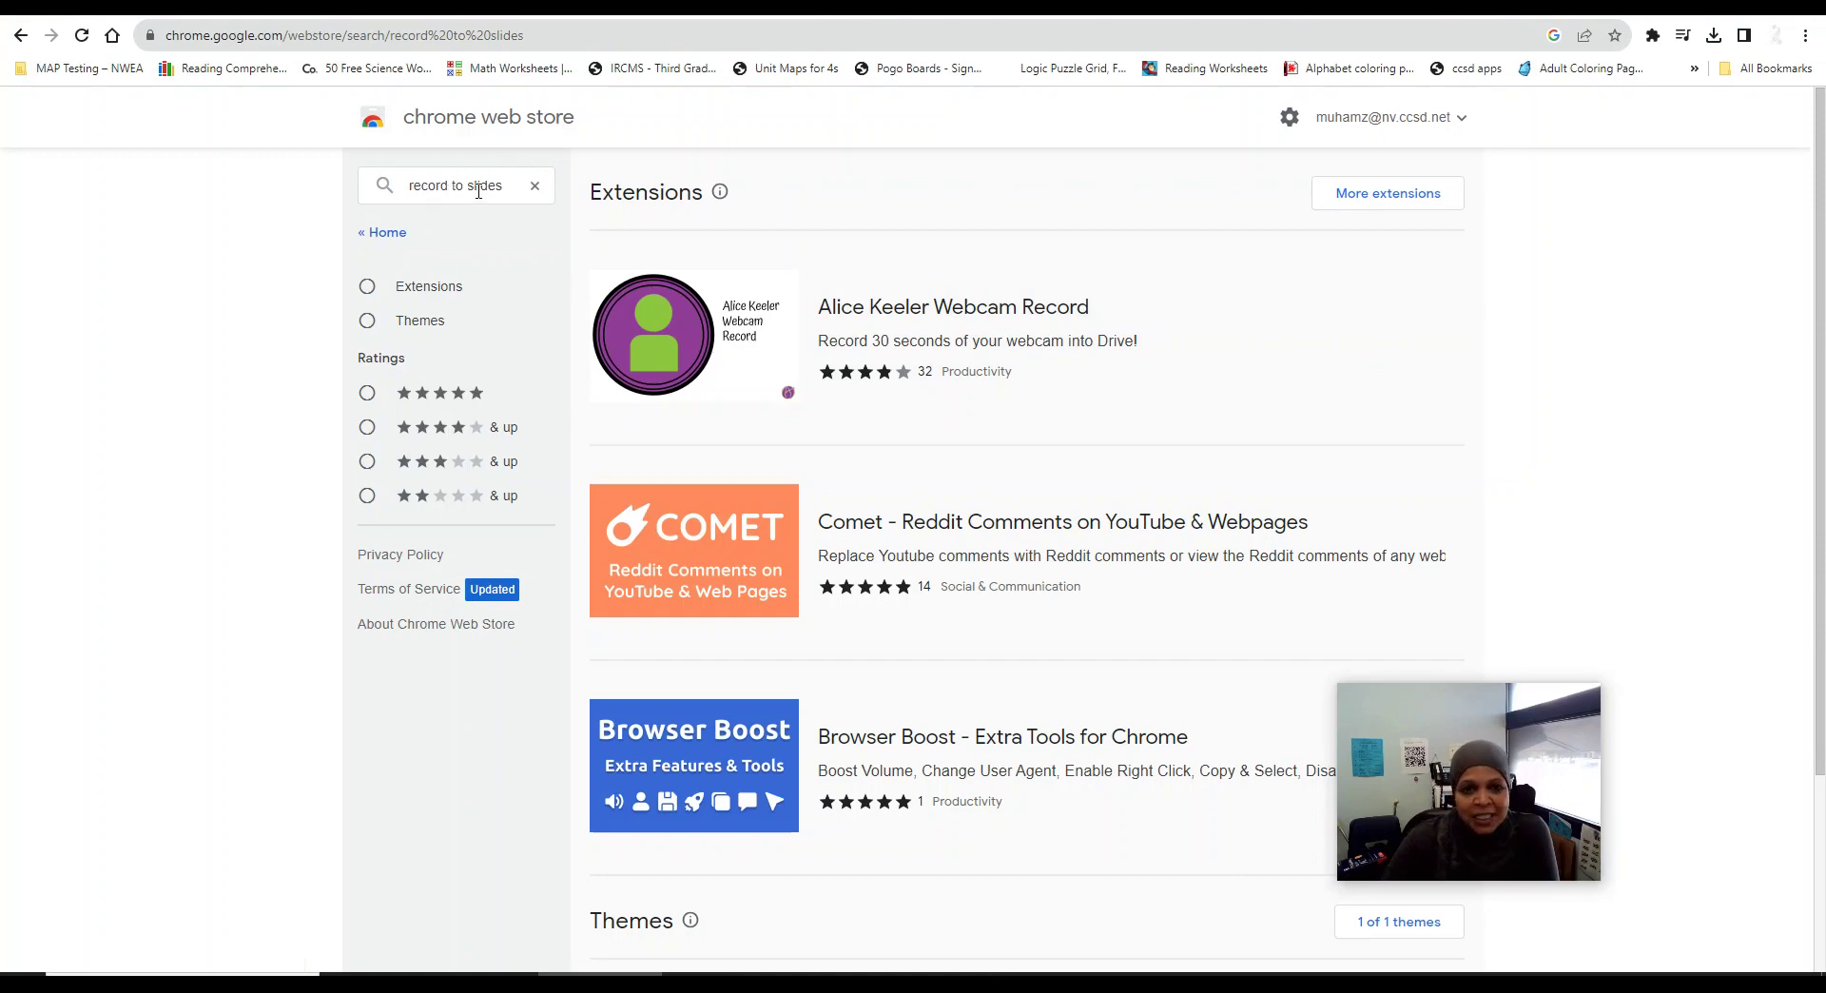
scroll(905, 486, "down", 3)
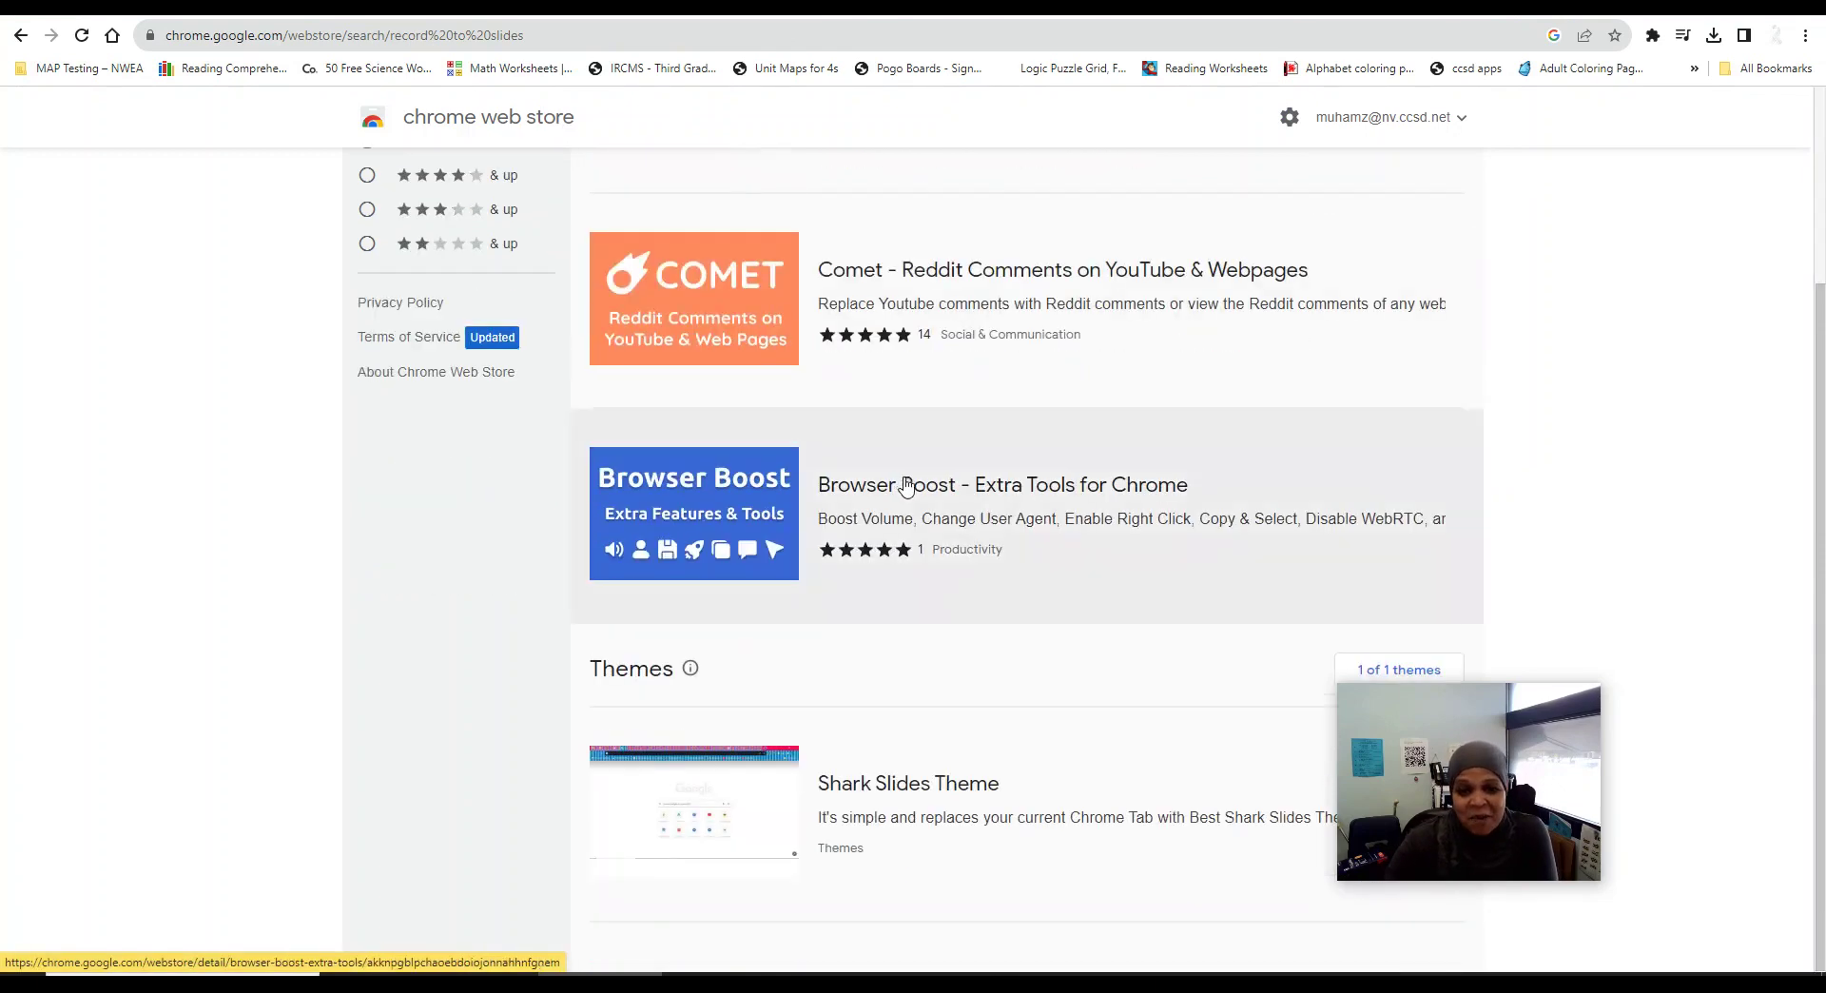
scroll(905, 486, "up", 3)
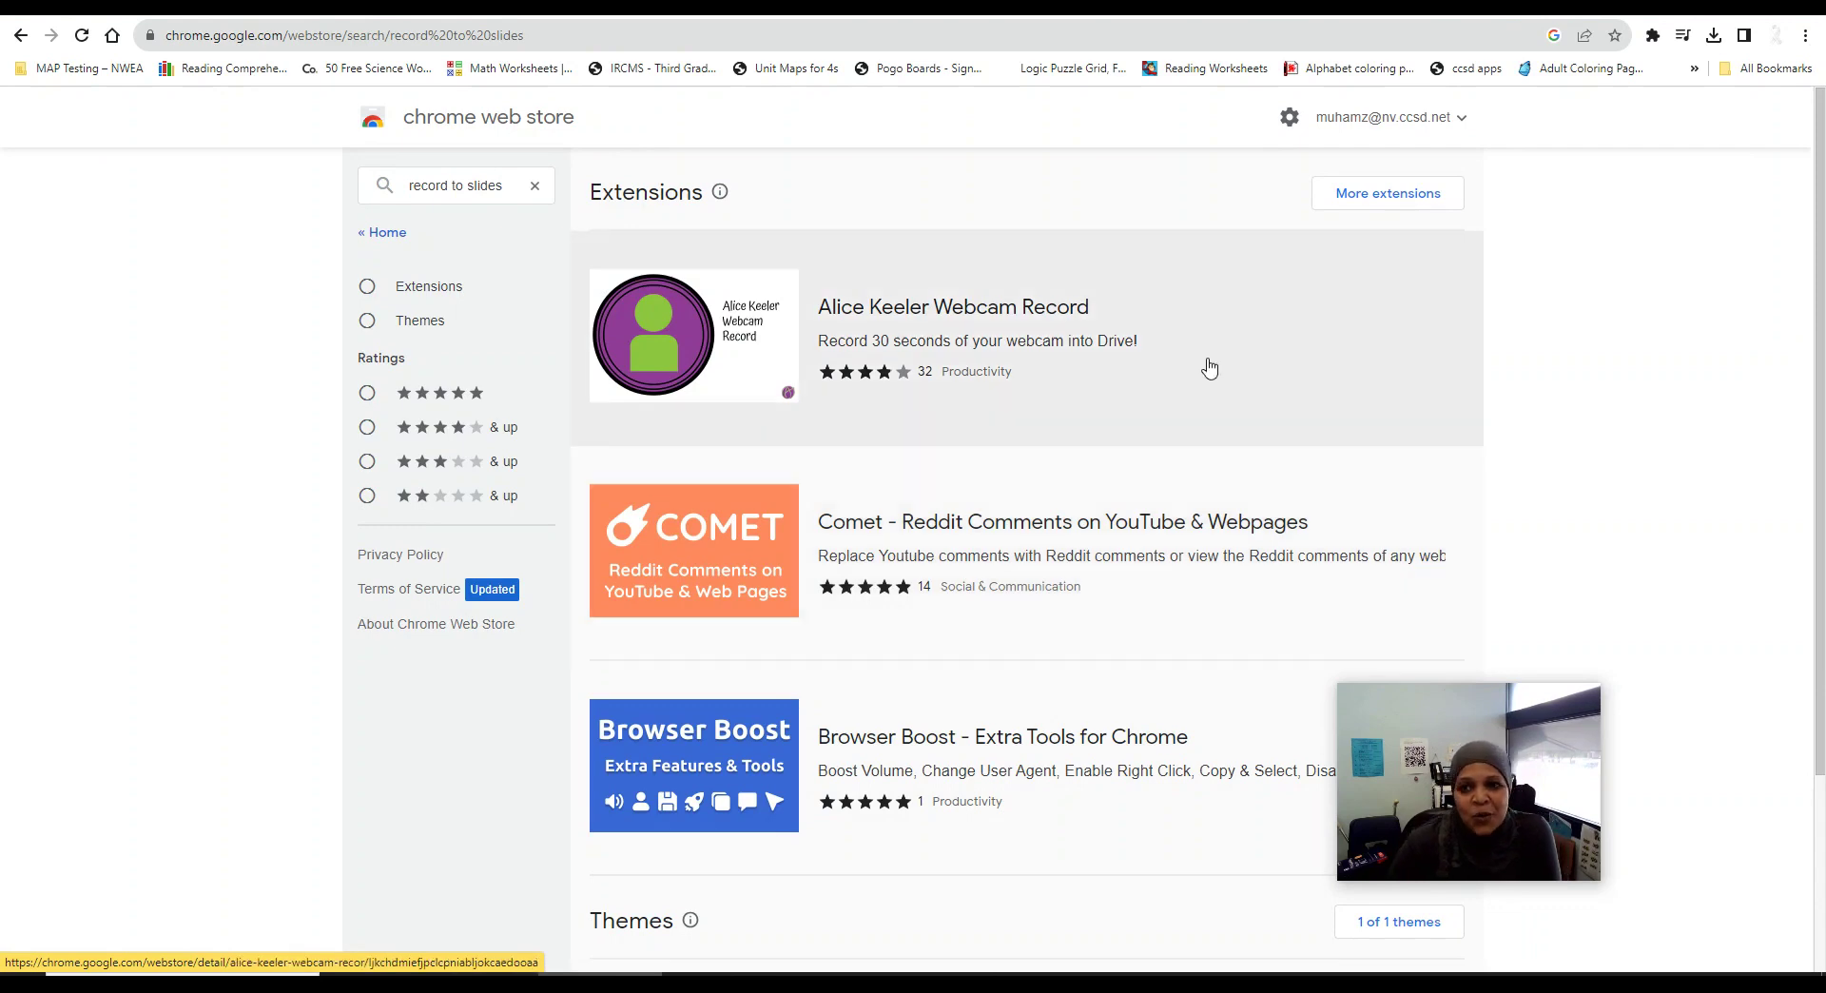
left_click(1493, 16)
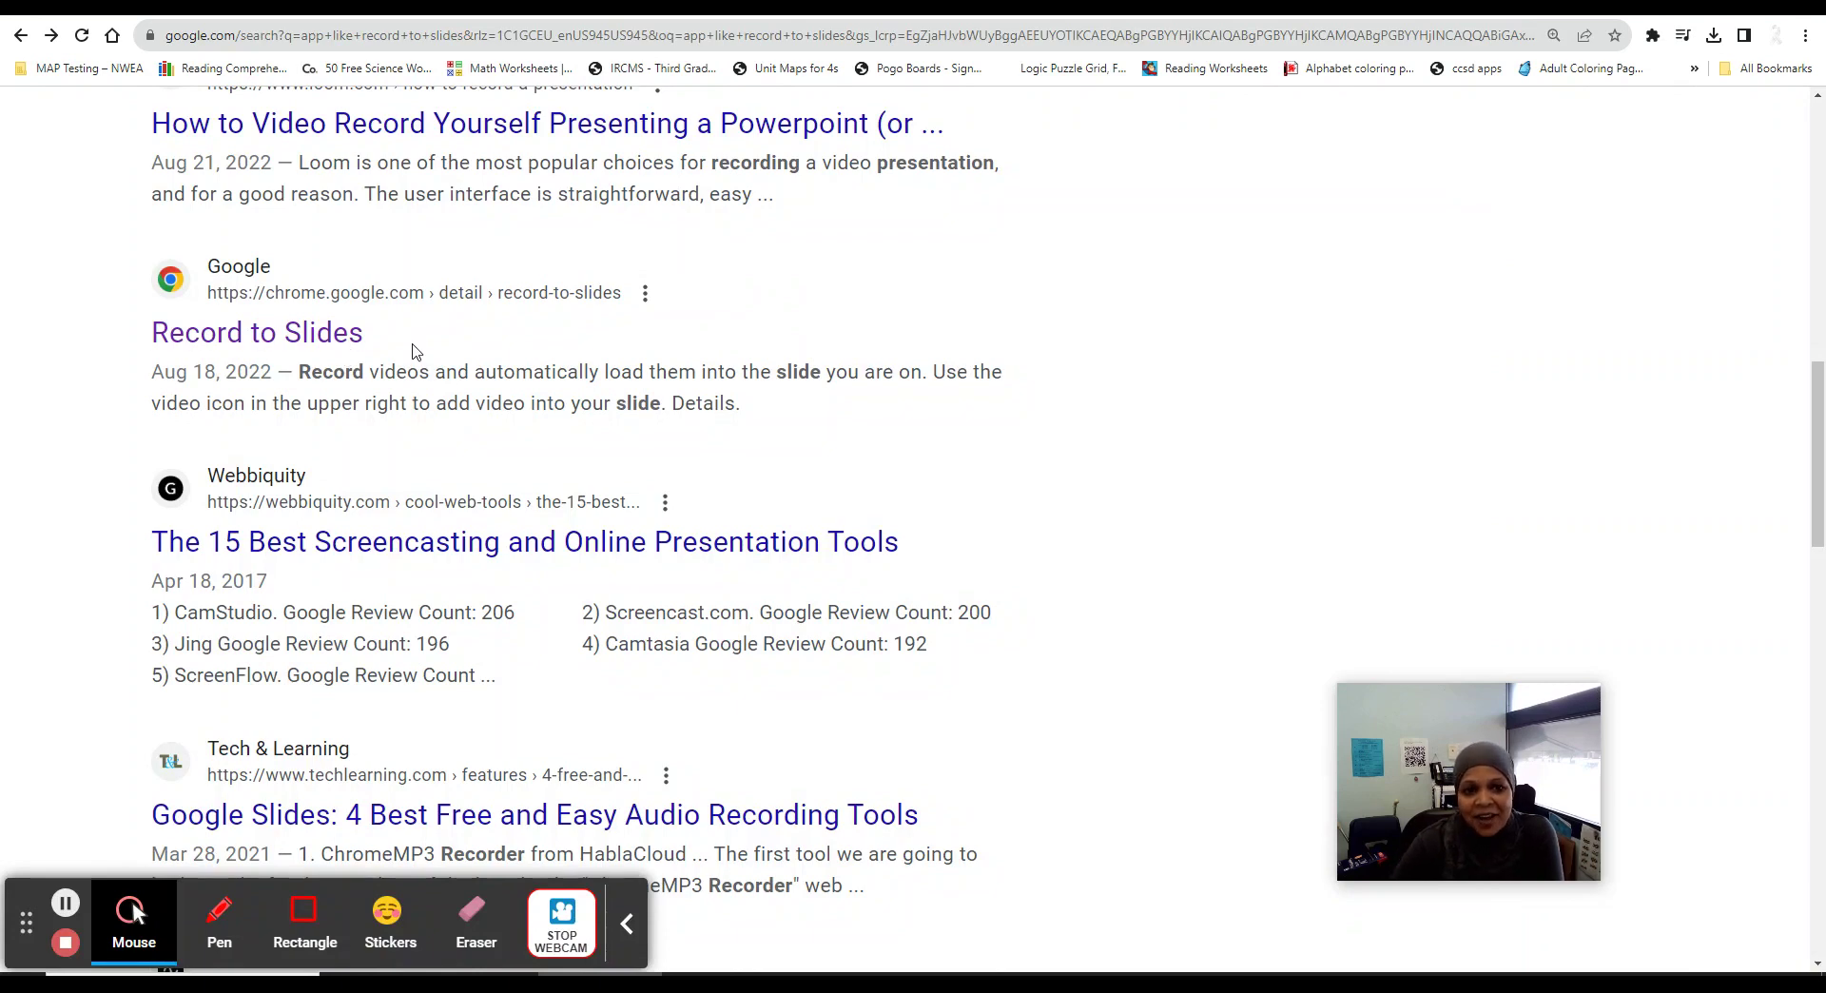
left_click(262, 341)
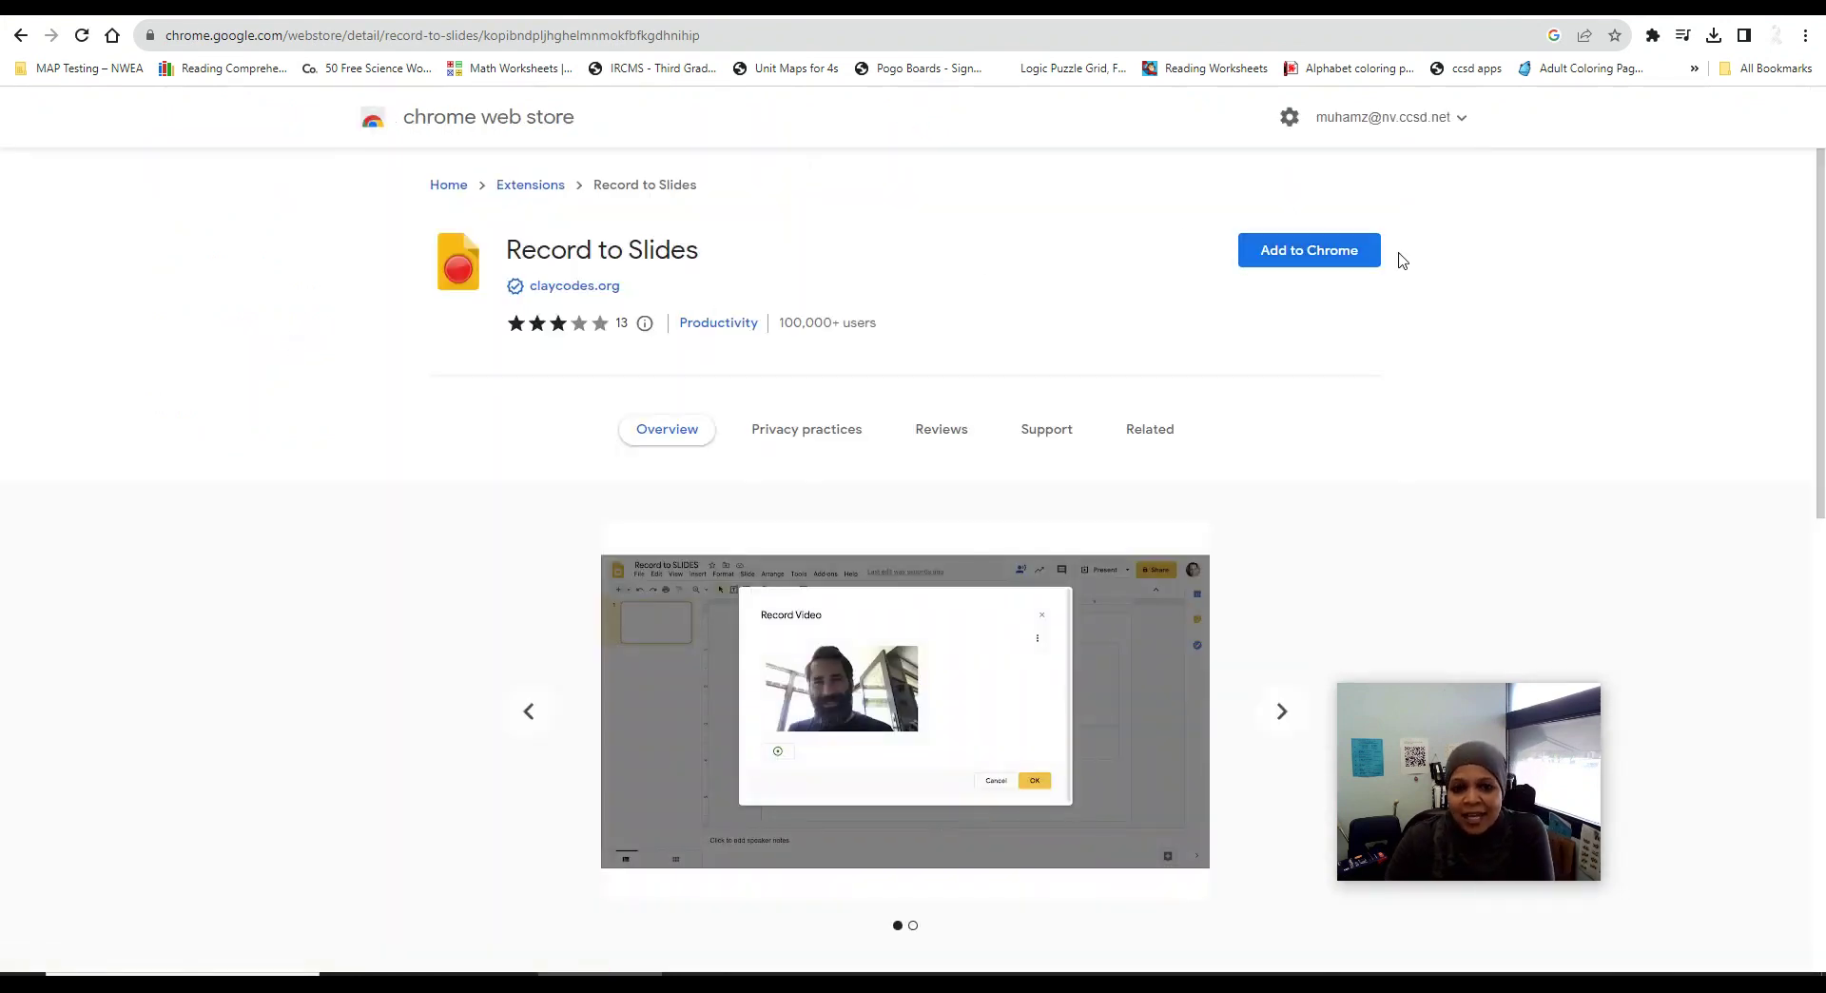
Install the Record to Slides extension and pin it to the toolbar from the Extensions menu.
left_click(1316, 253)
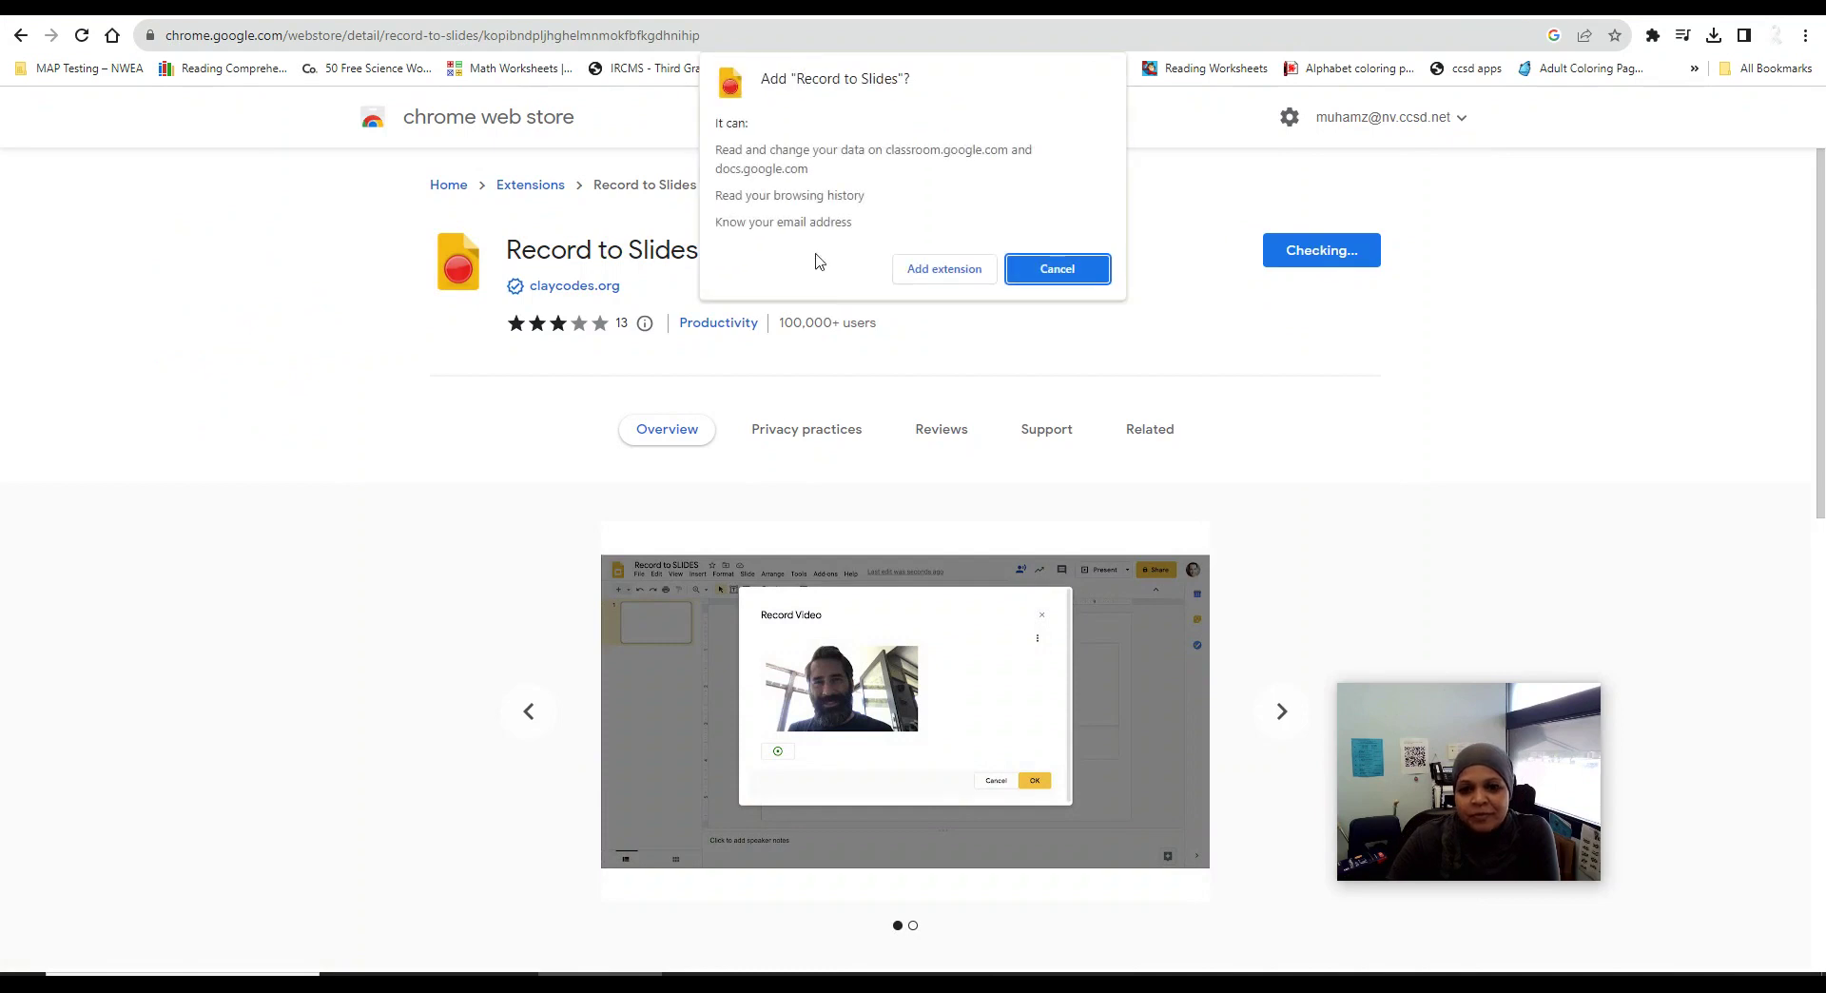
left_click(946, 276)
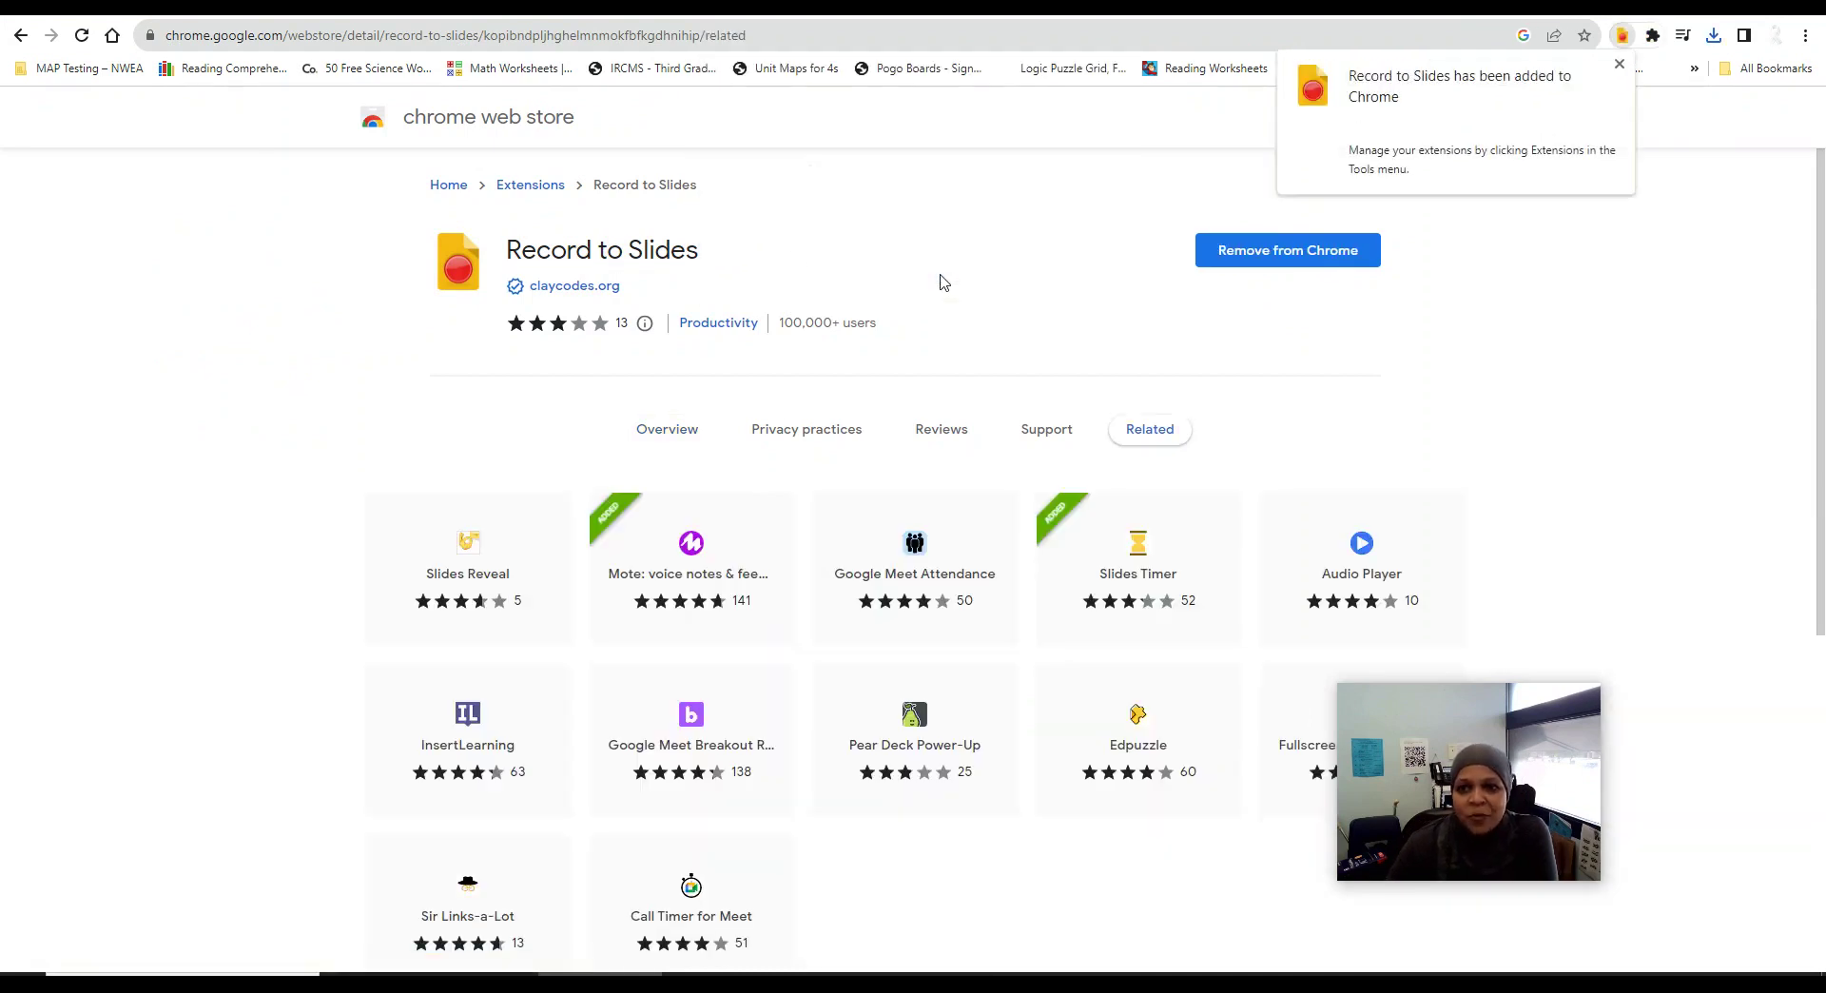
left_click(1656, 36)
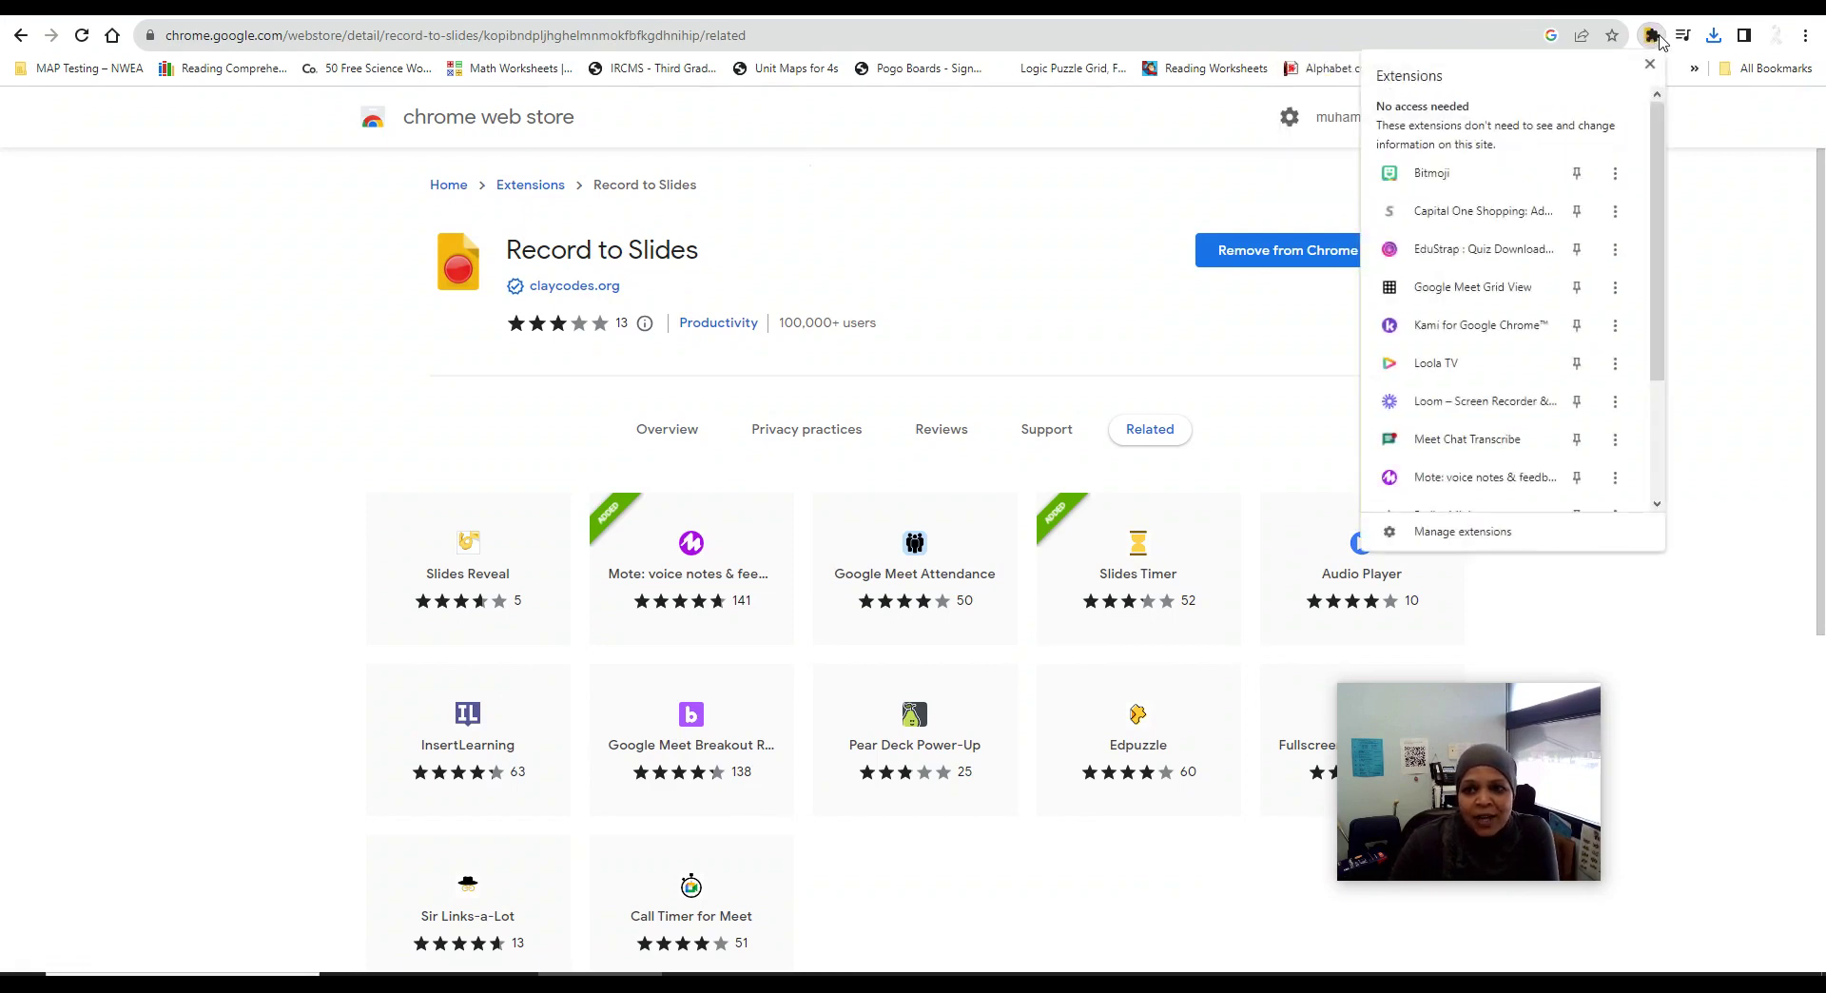
scroll(1579, 190, "down", 3)
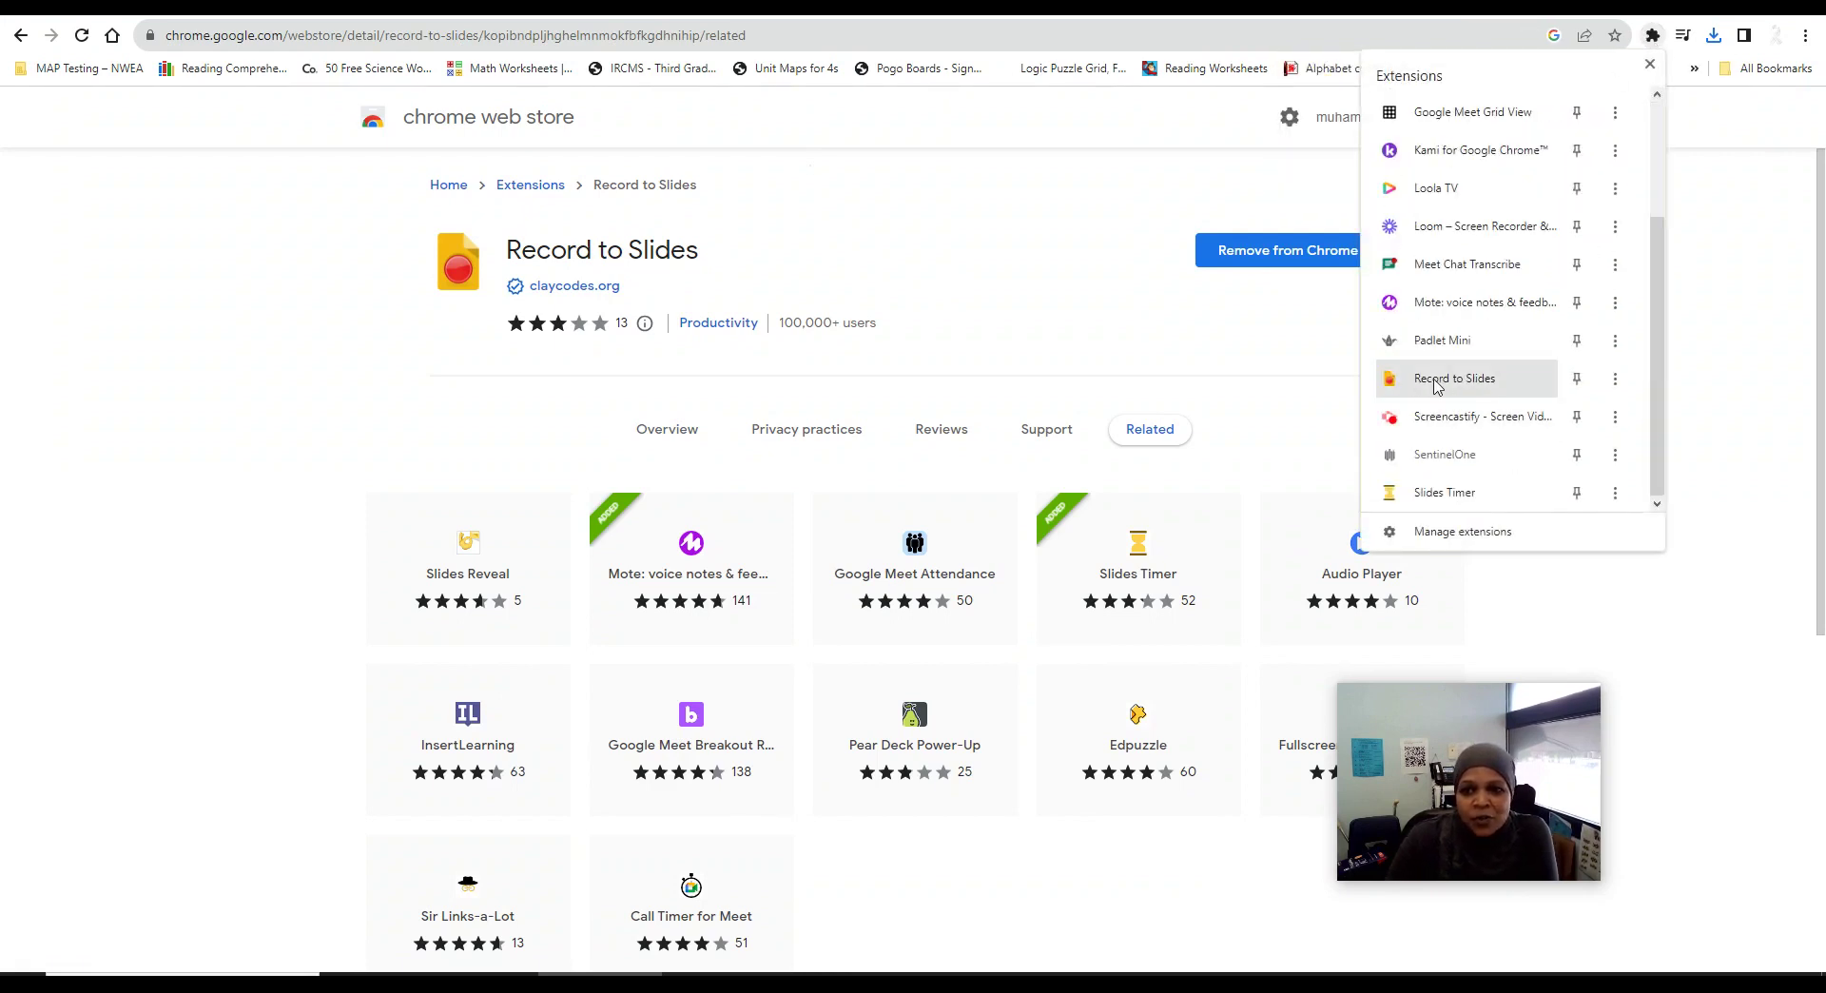
left_click(1574, 378)
scroll(1579, 286, "up", 1)
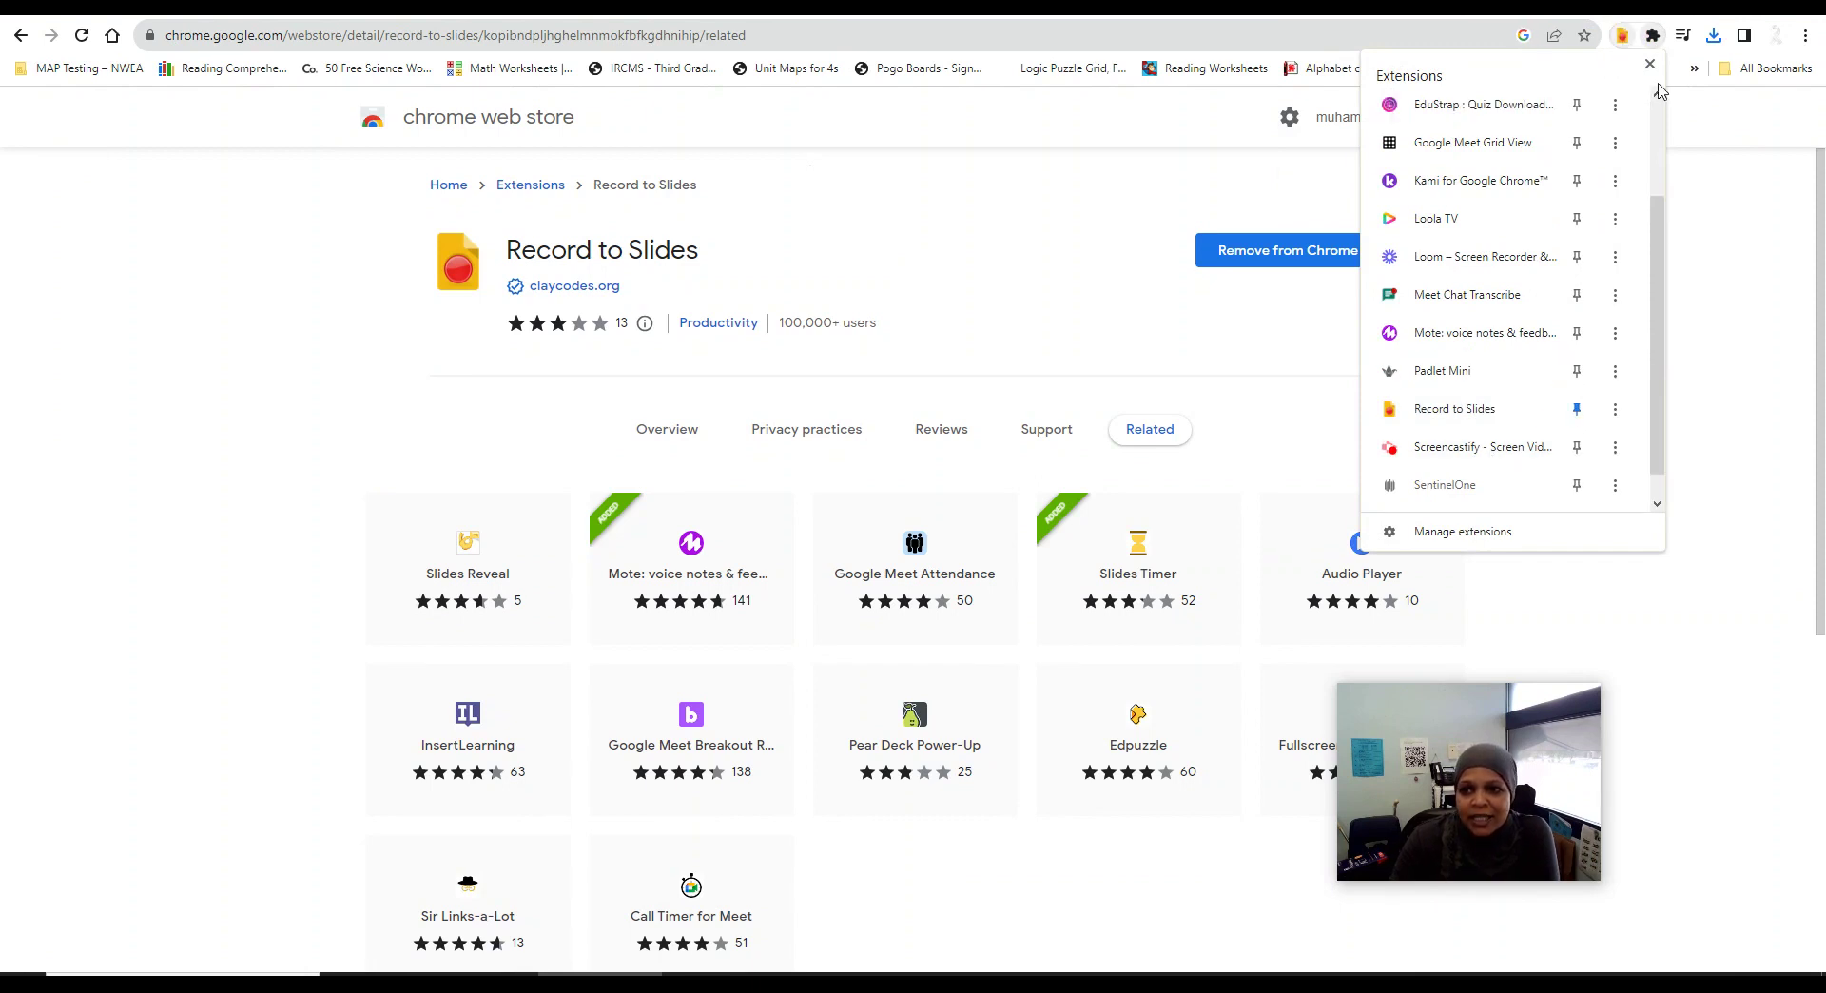
scroll(1655, 105, "down", 1)
left_click(1079, 184)
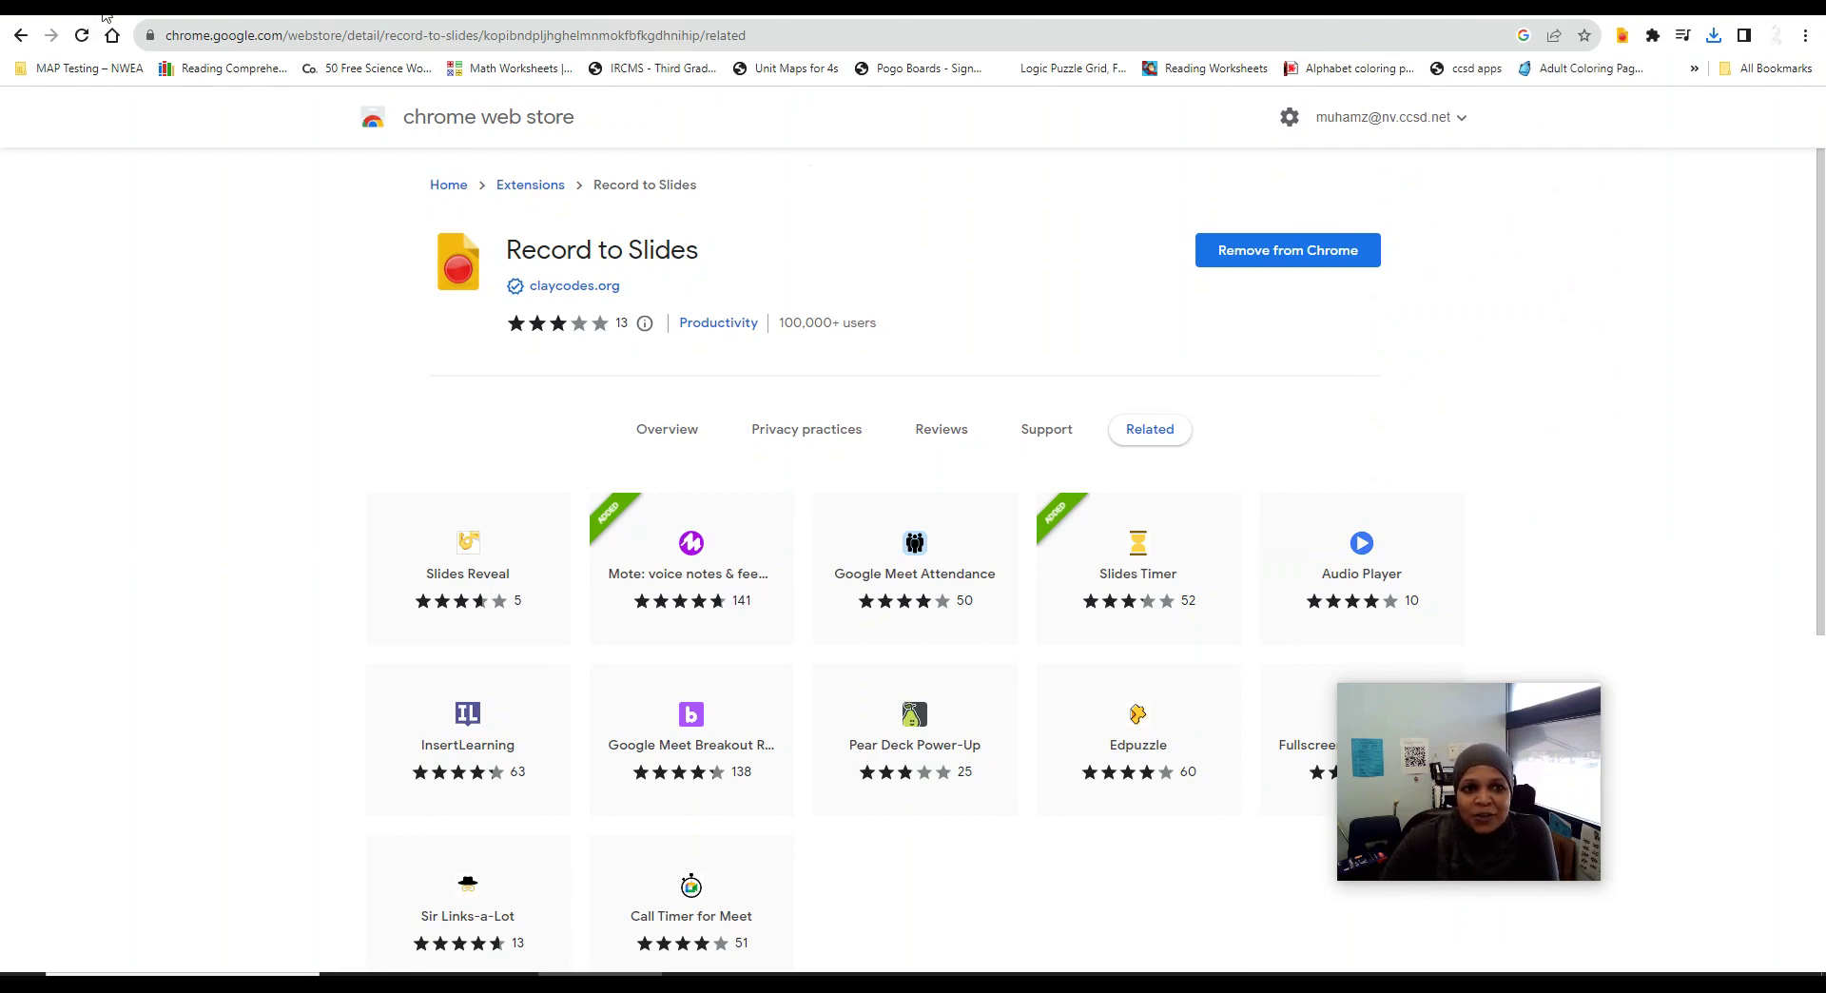
Reload the Technology Resources presentation and open the Record to Slides Record Video window with webcam preview.
left_click(33, 17)
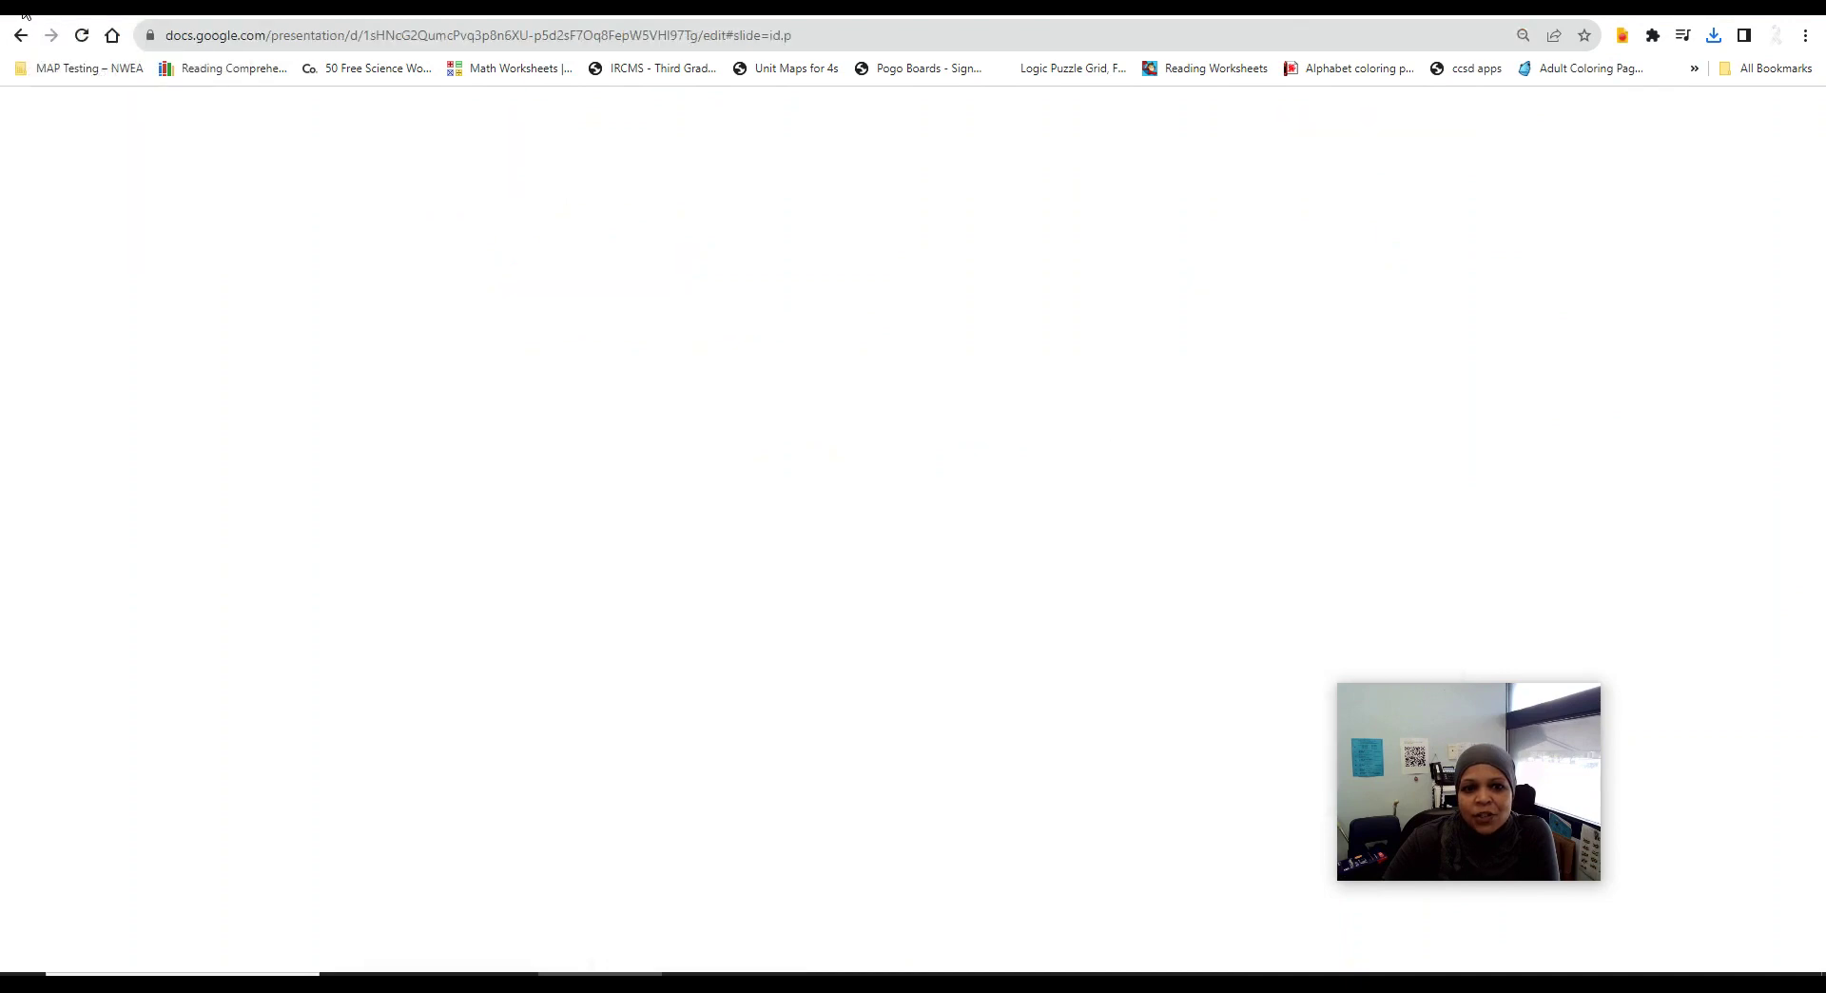
left_click(553, 43)
key("Return")
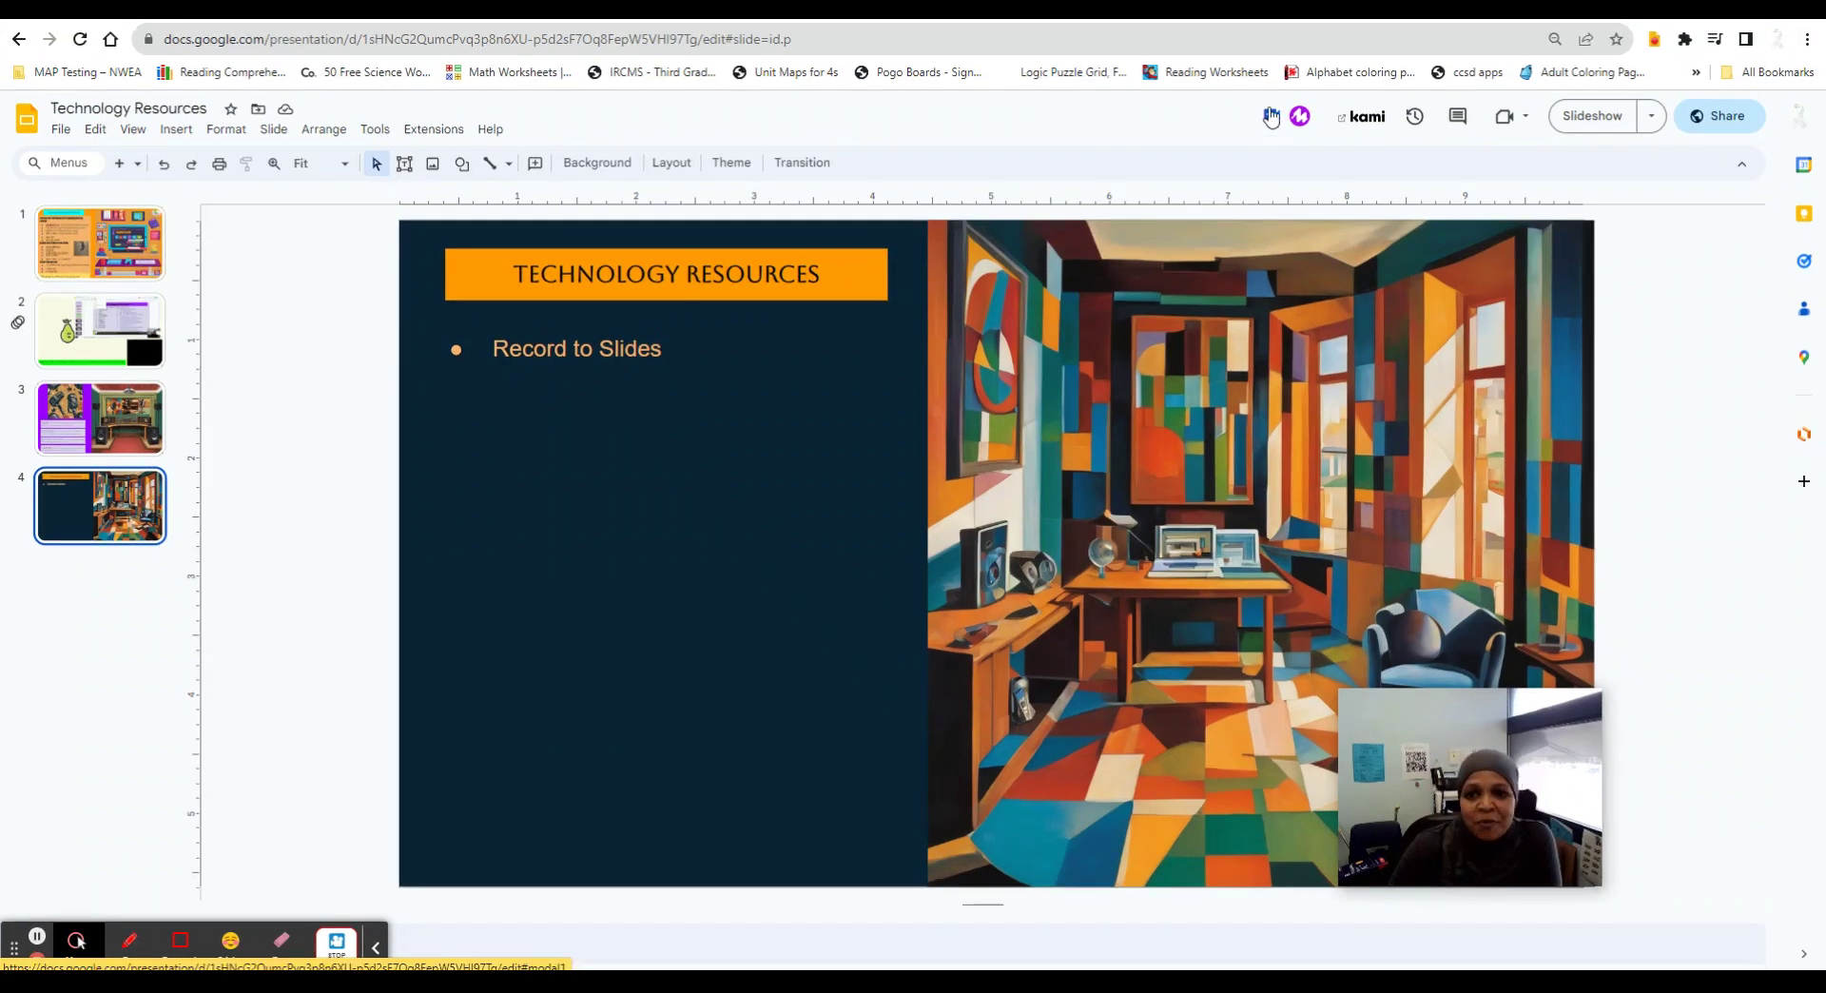
left_click(1272, 118)
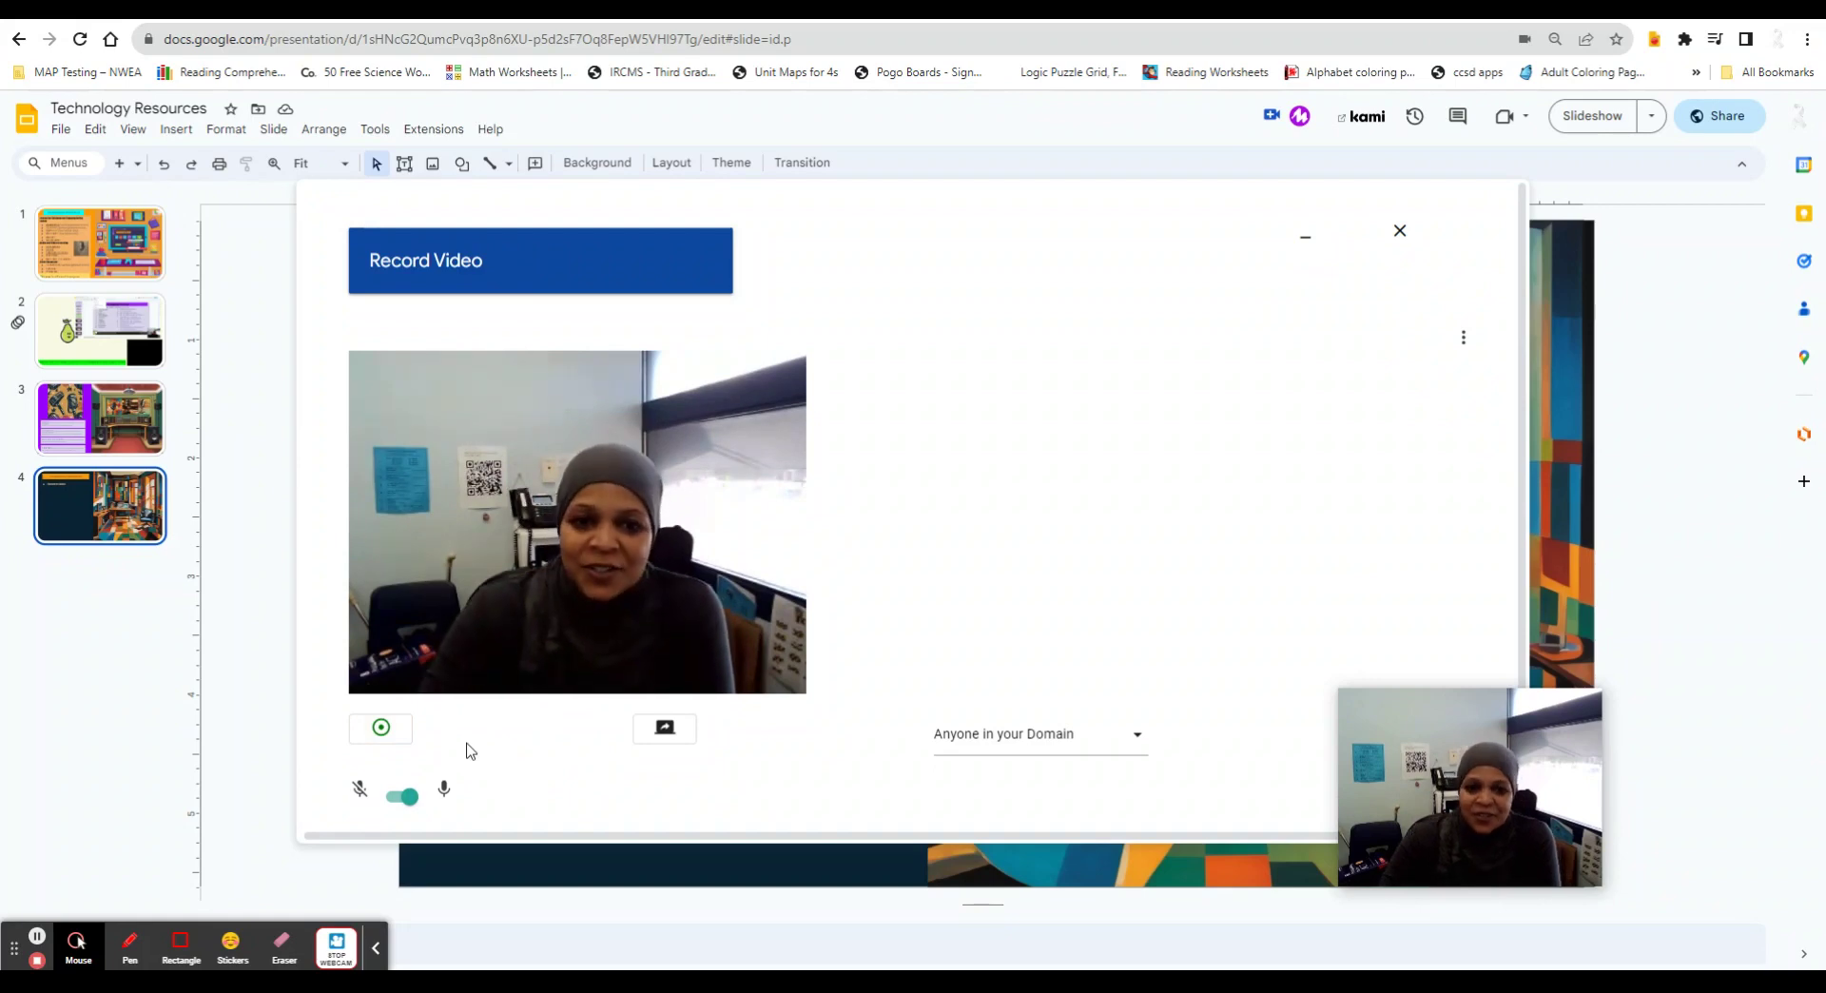
Record a 3-second webcam clip, play it back, and confirm it with OK.
left_click(381, 727)
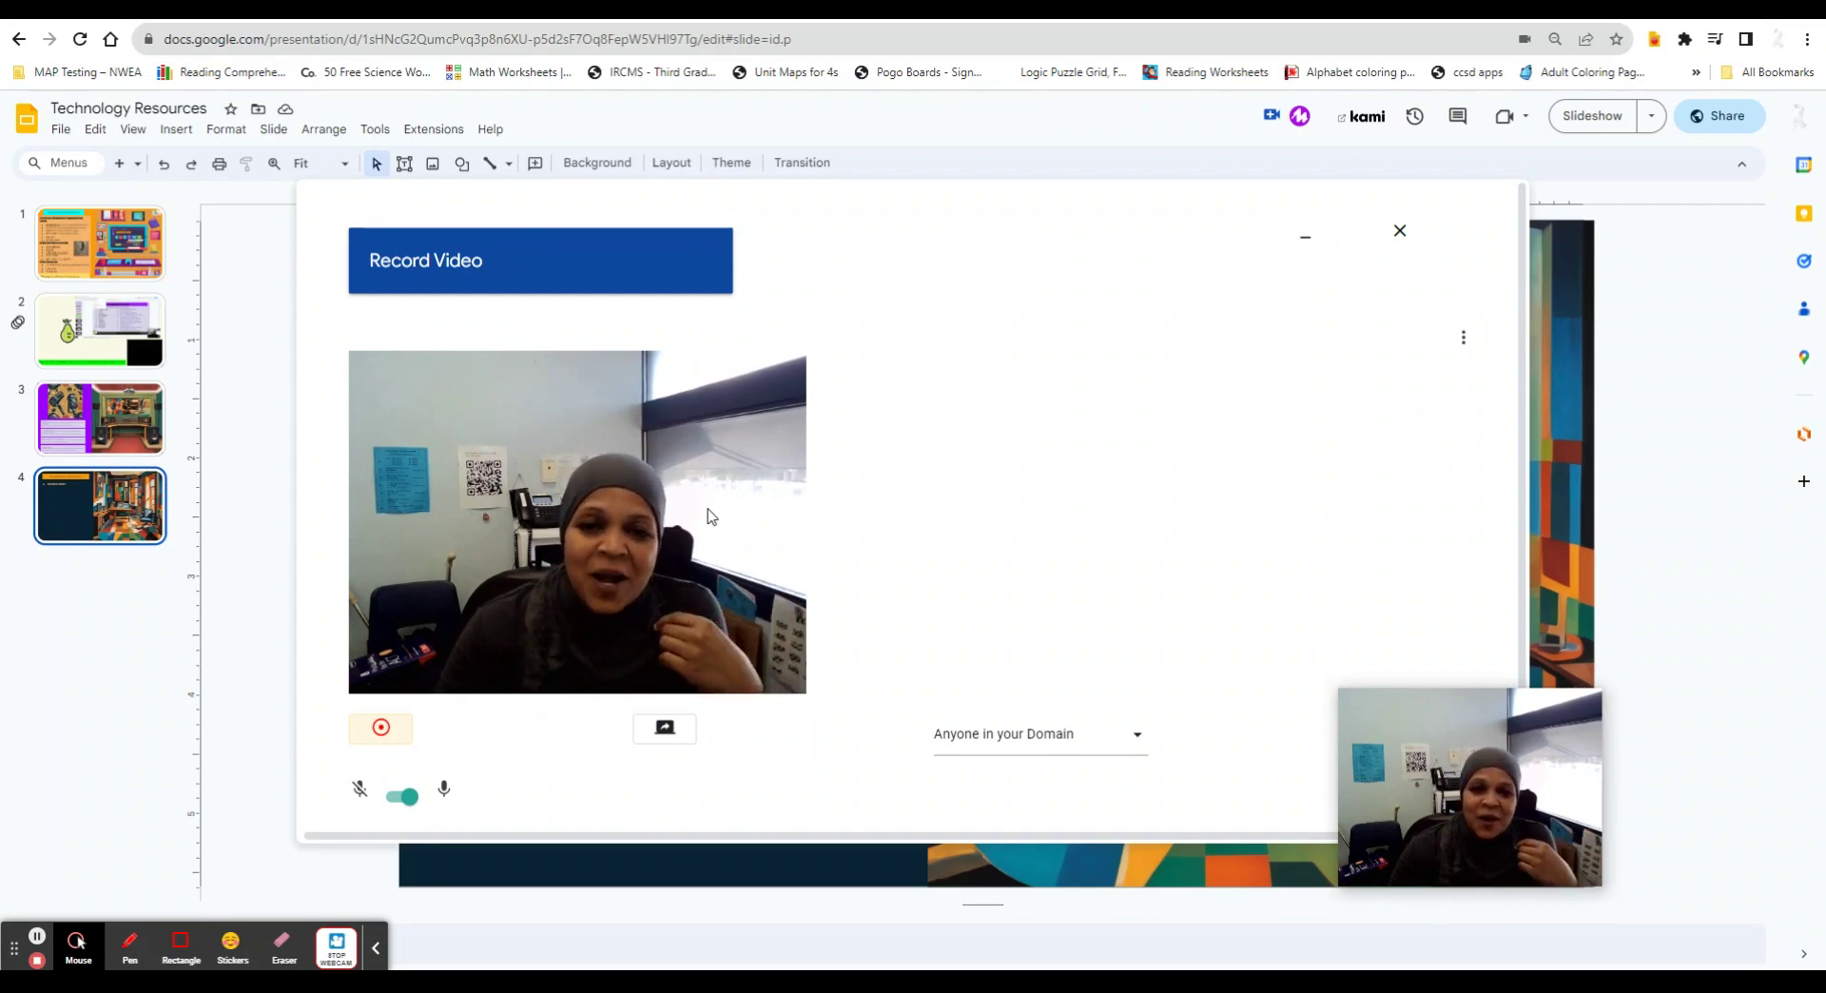
left_click(381, 731)
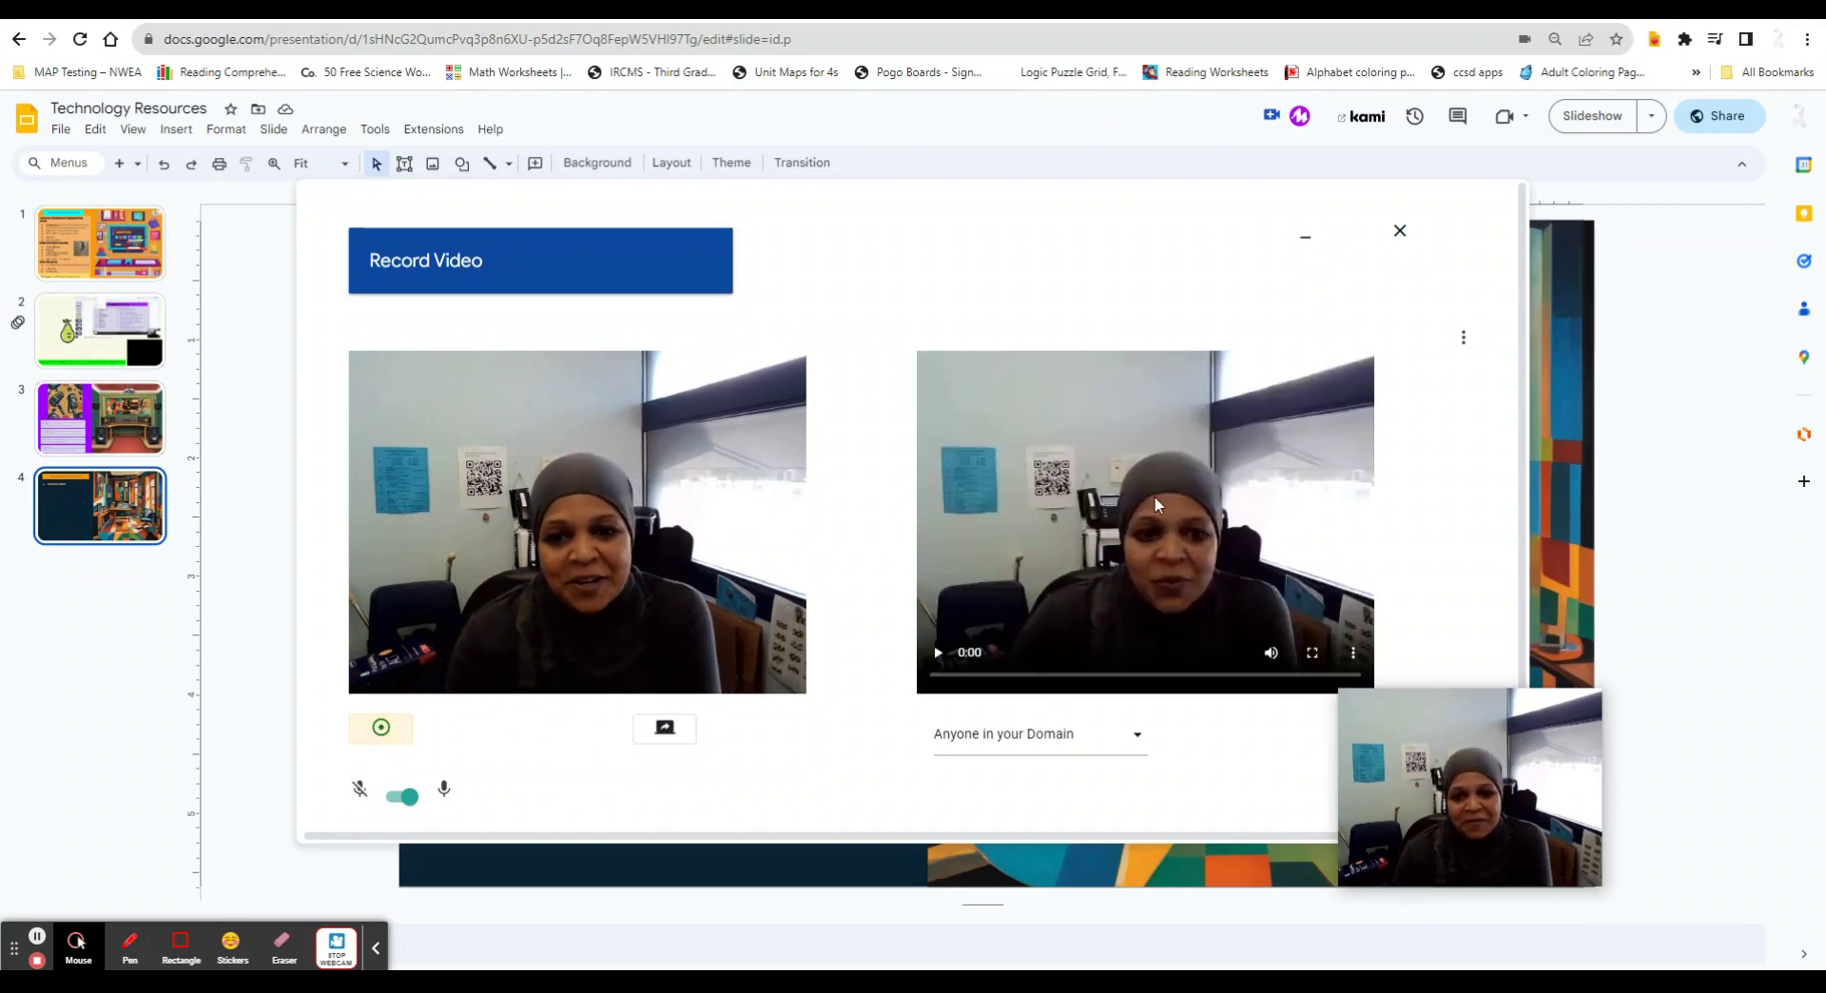
left_click(938, 654)
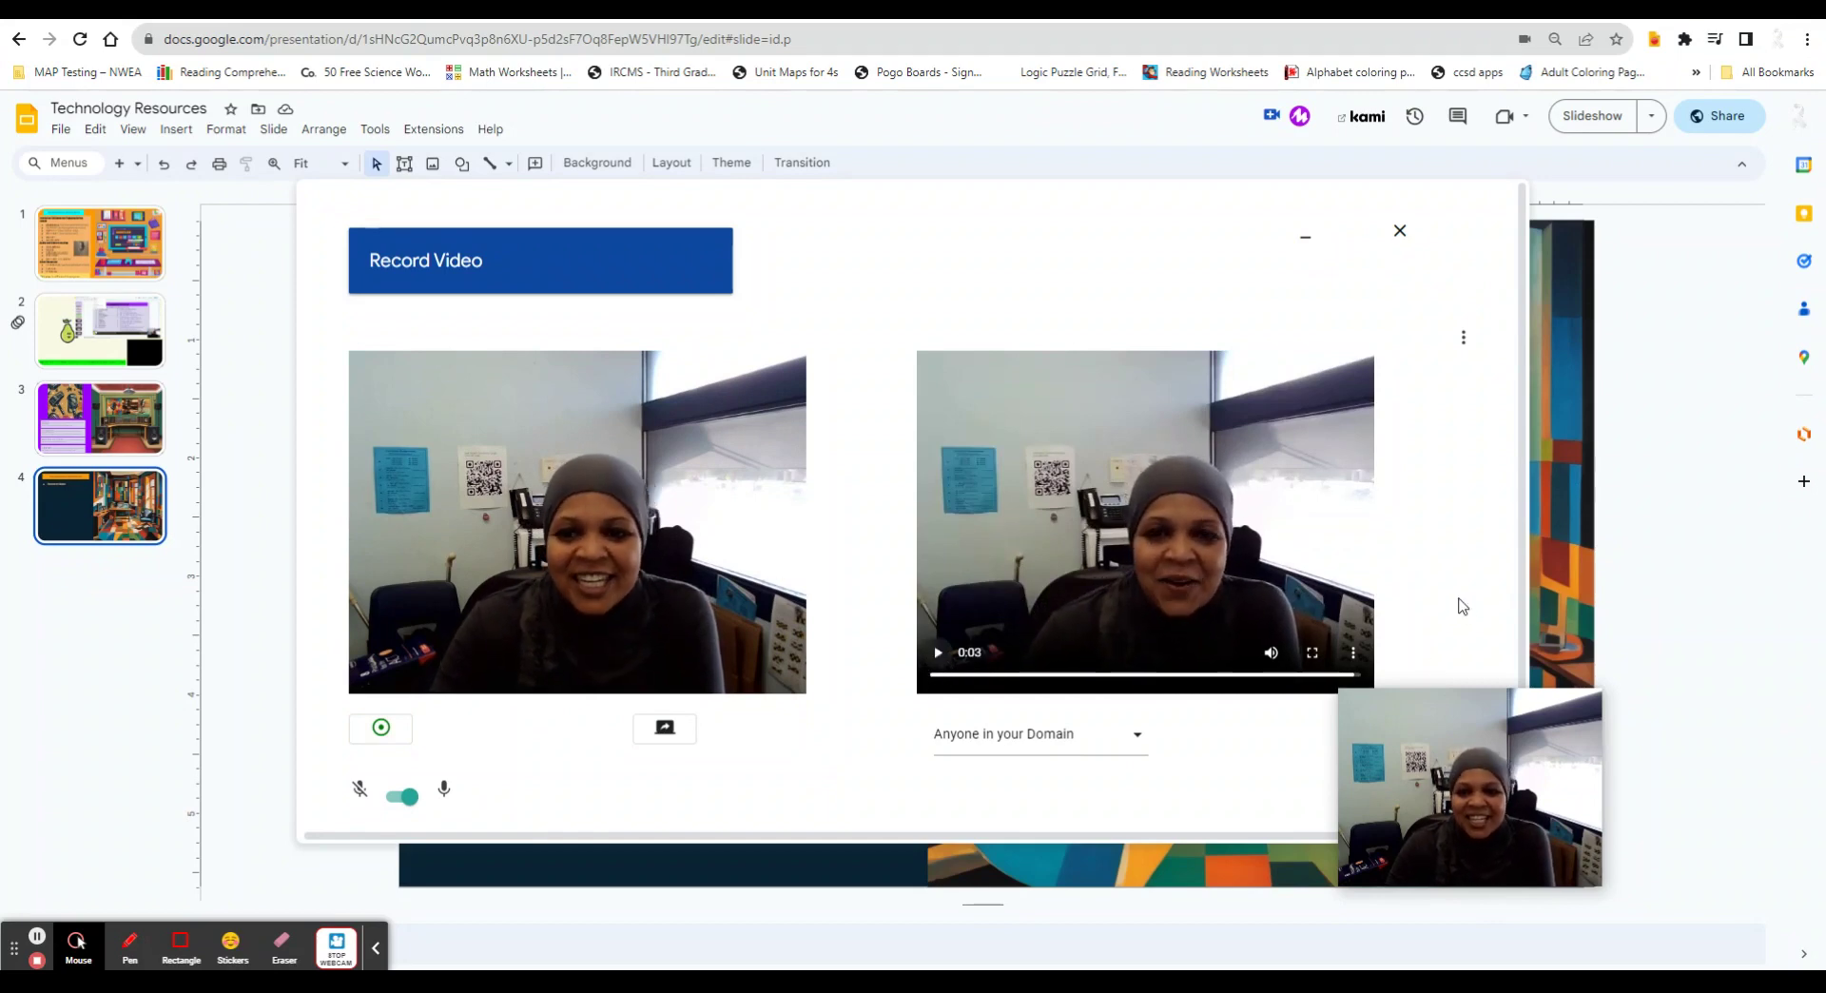
left_click_drag(1537, 720, 281, 754)
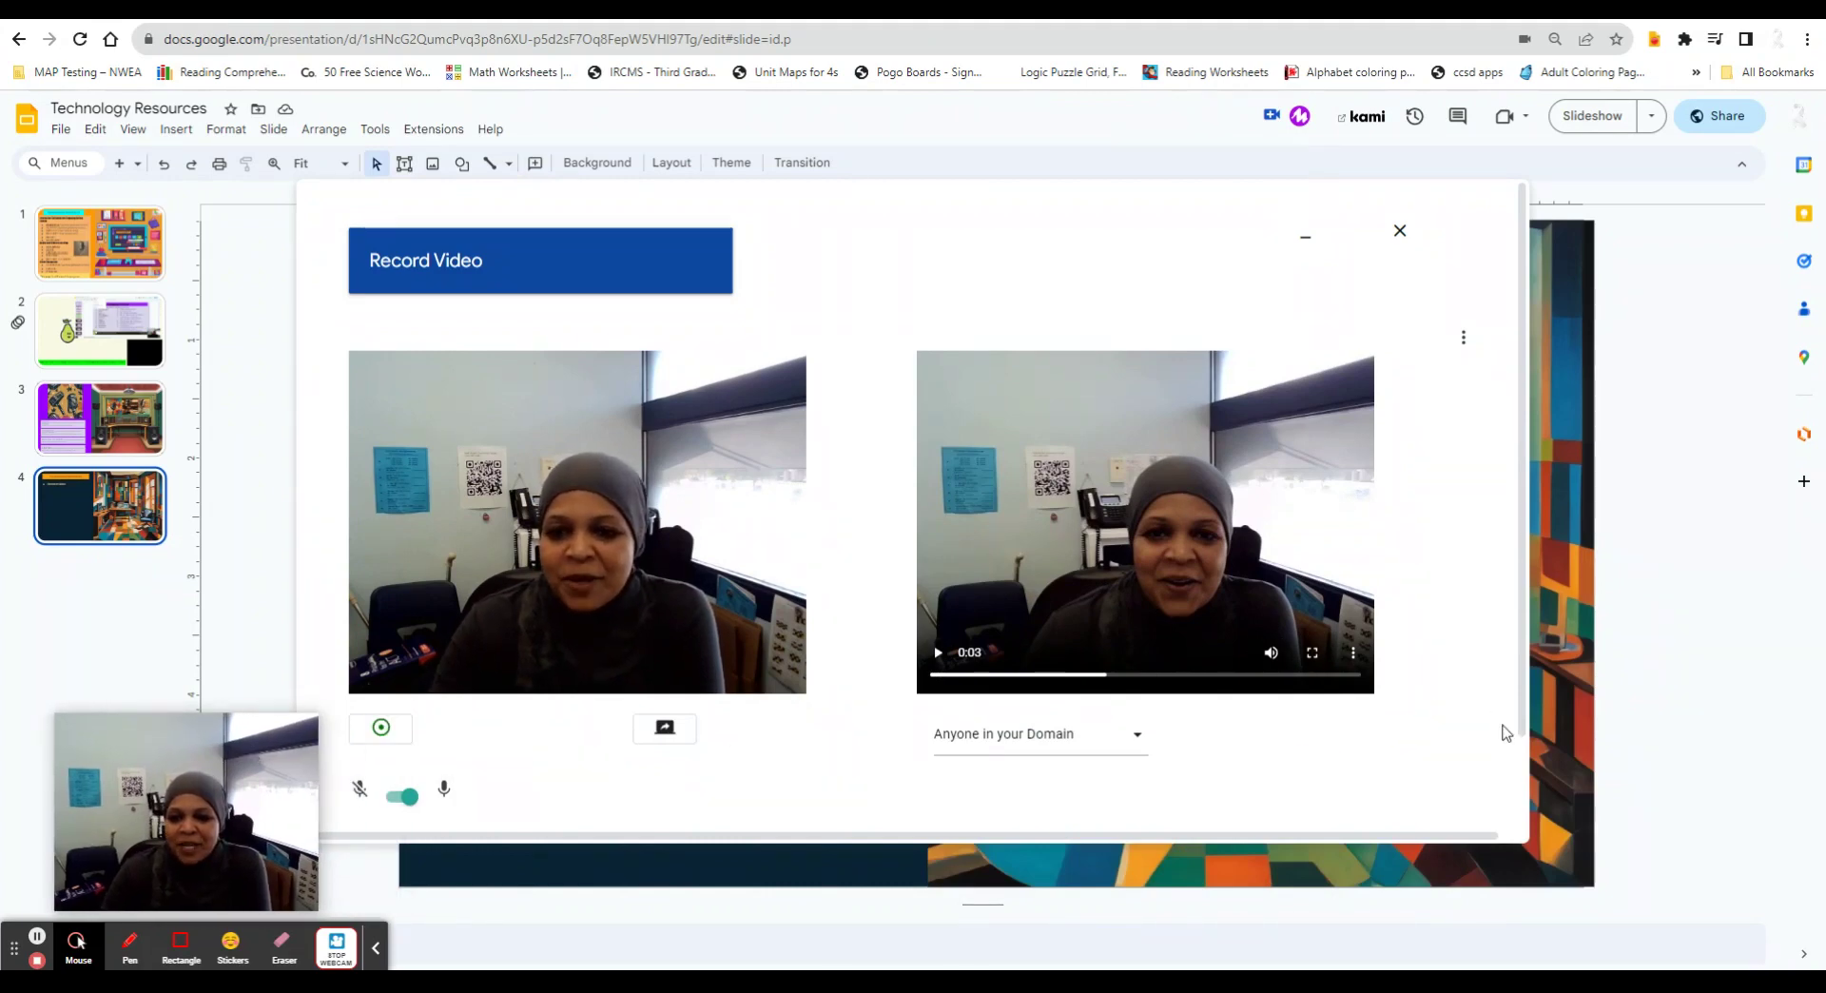
scroll(1500, 733, "down", 1)
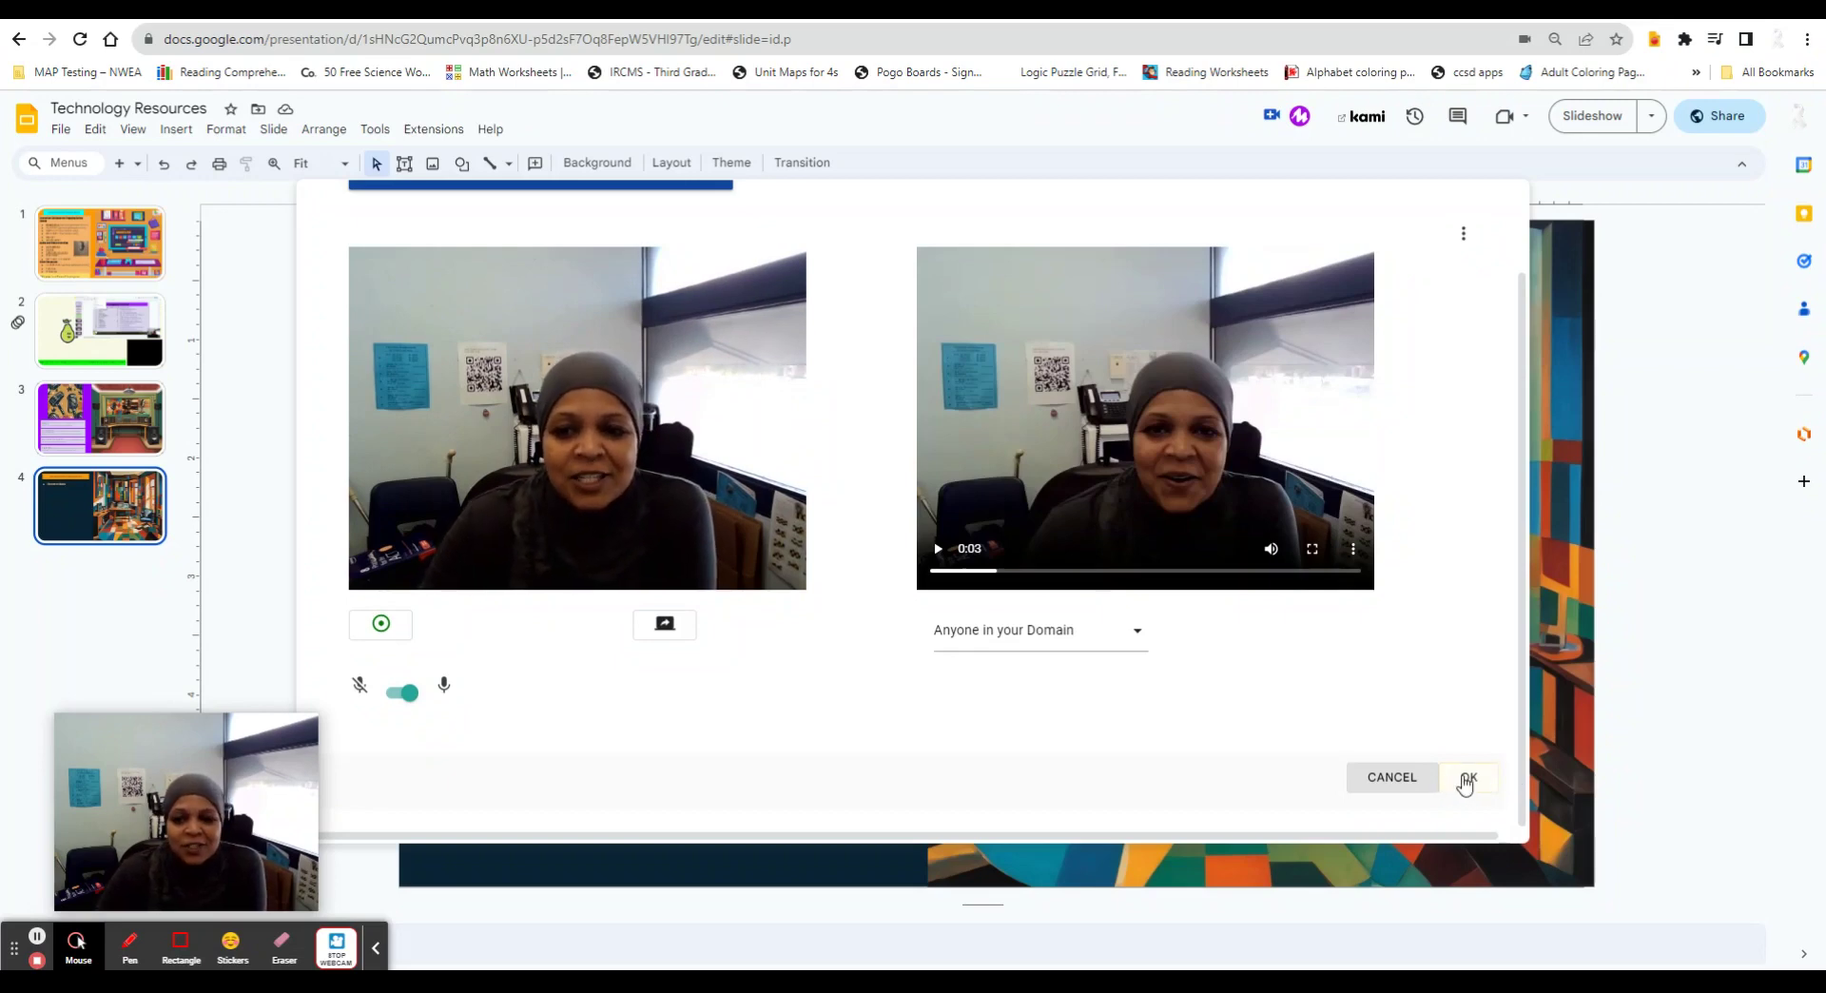
left_click(1465, 778)
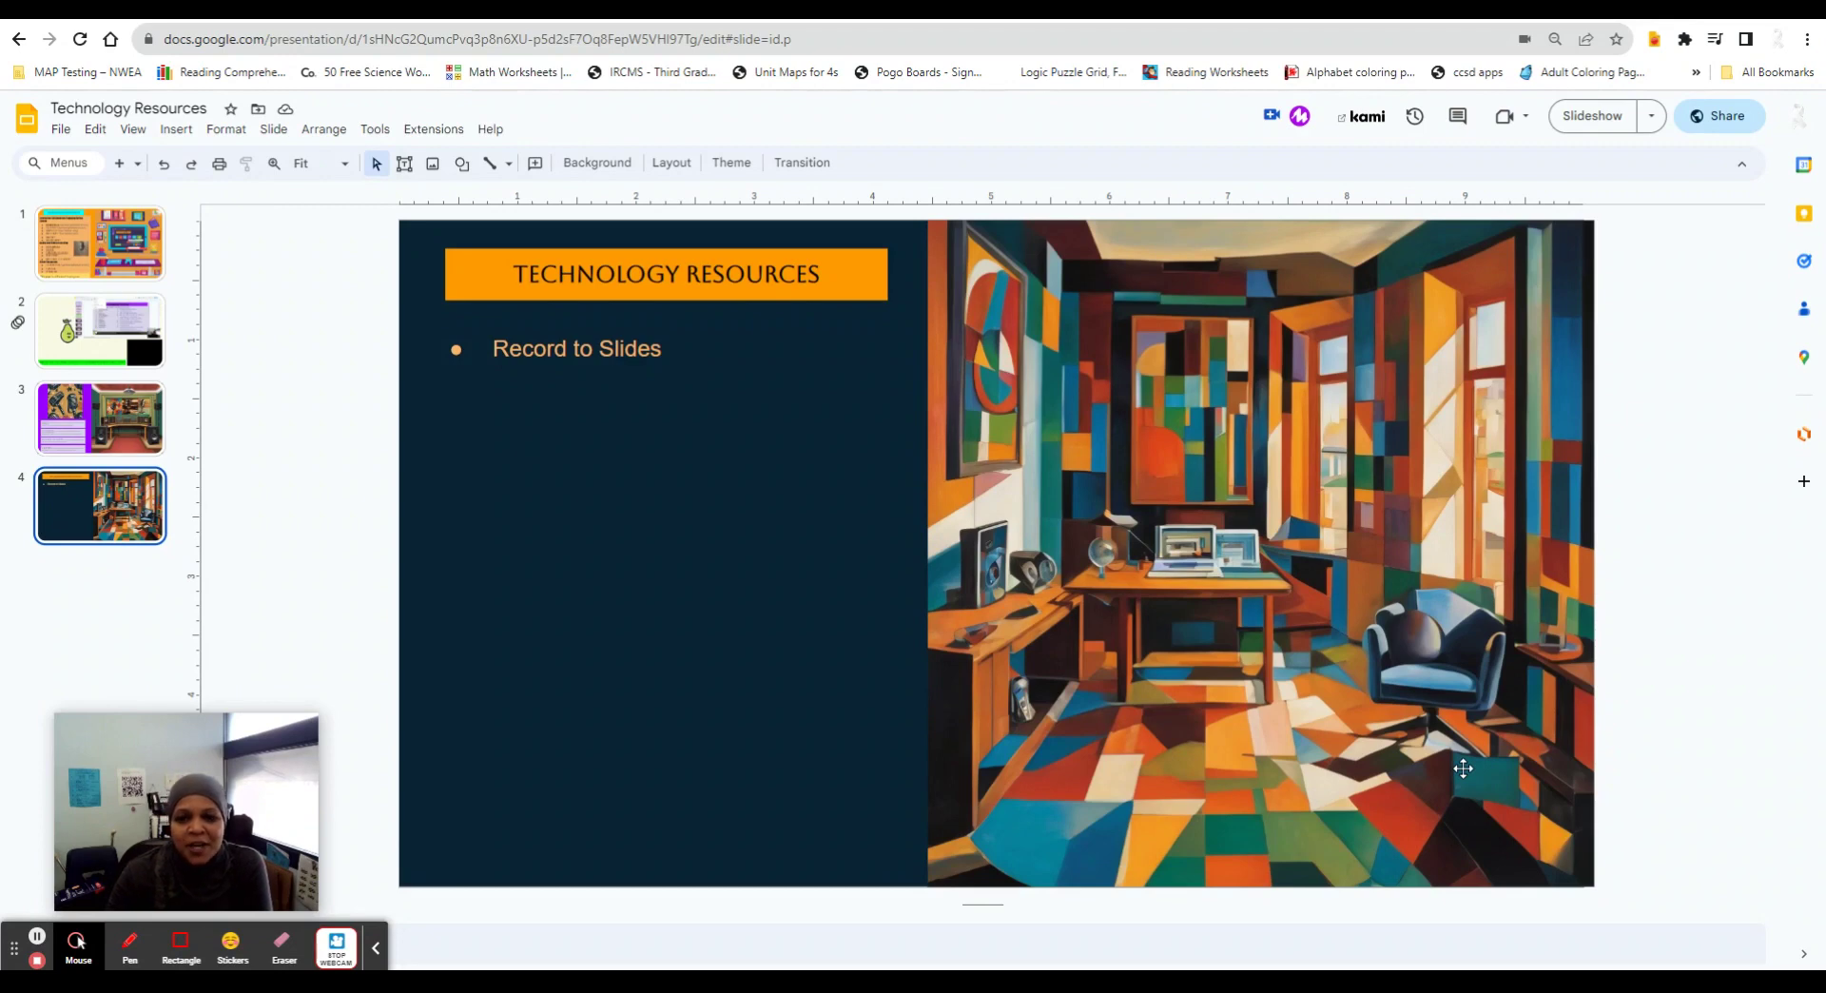
left_click_drag(264, 745, 1733, 739)
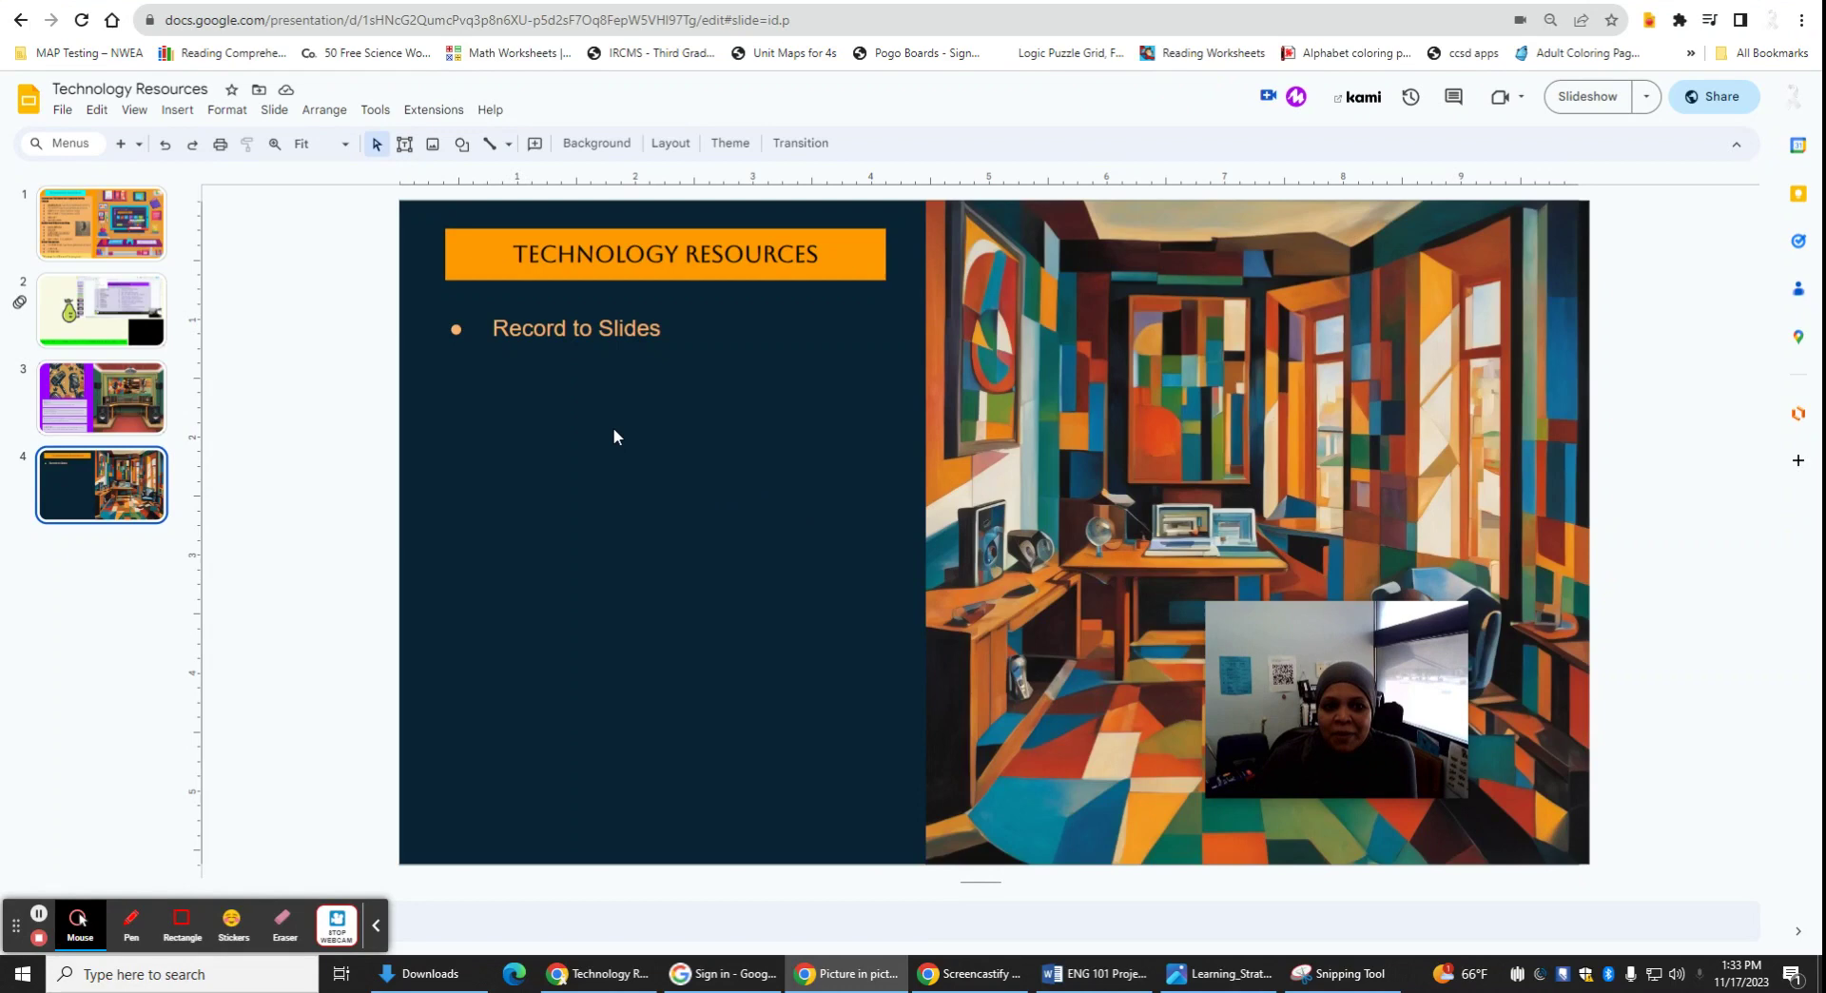
left_click(634, 553)
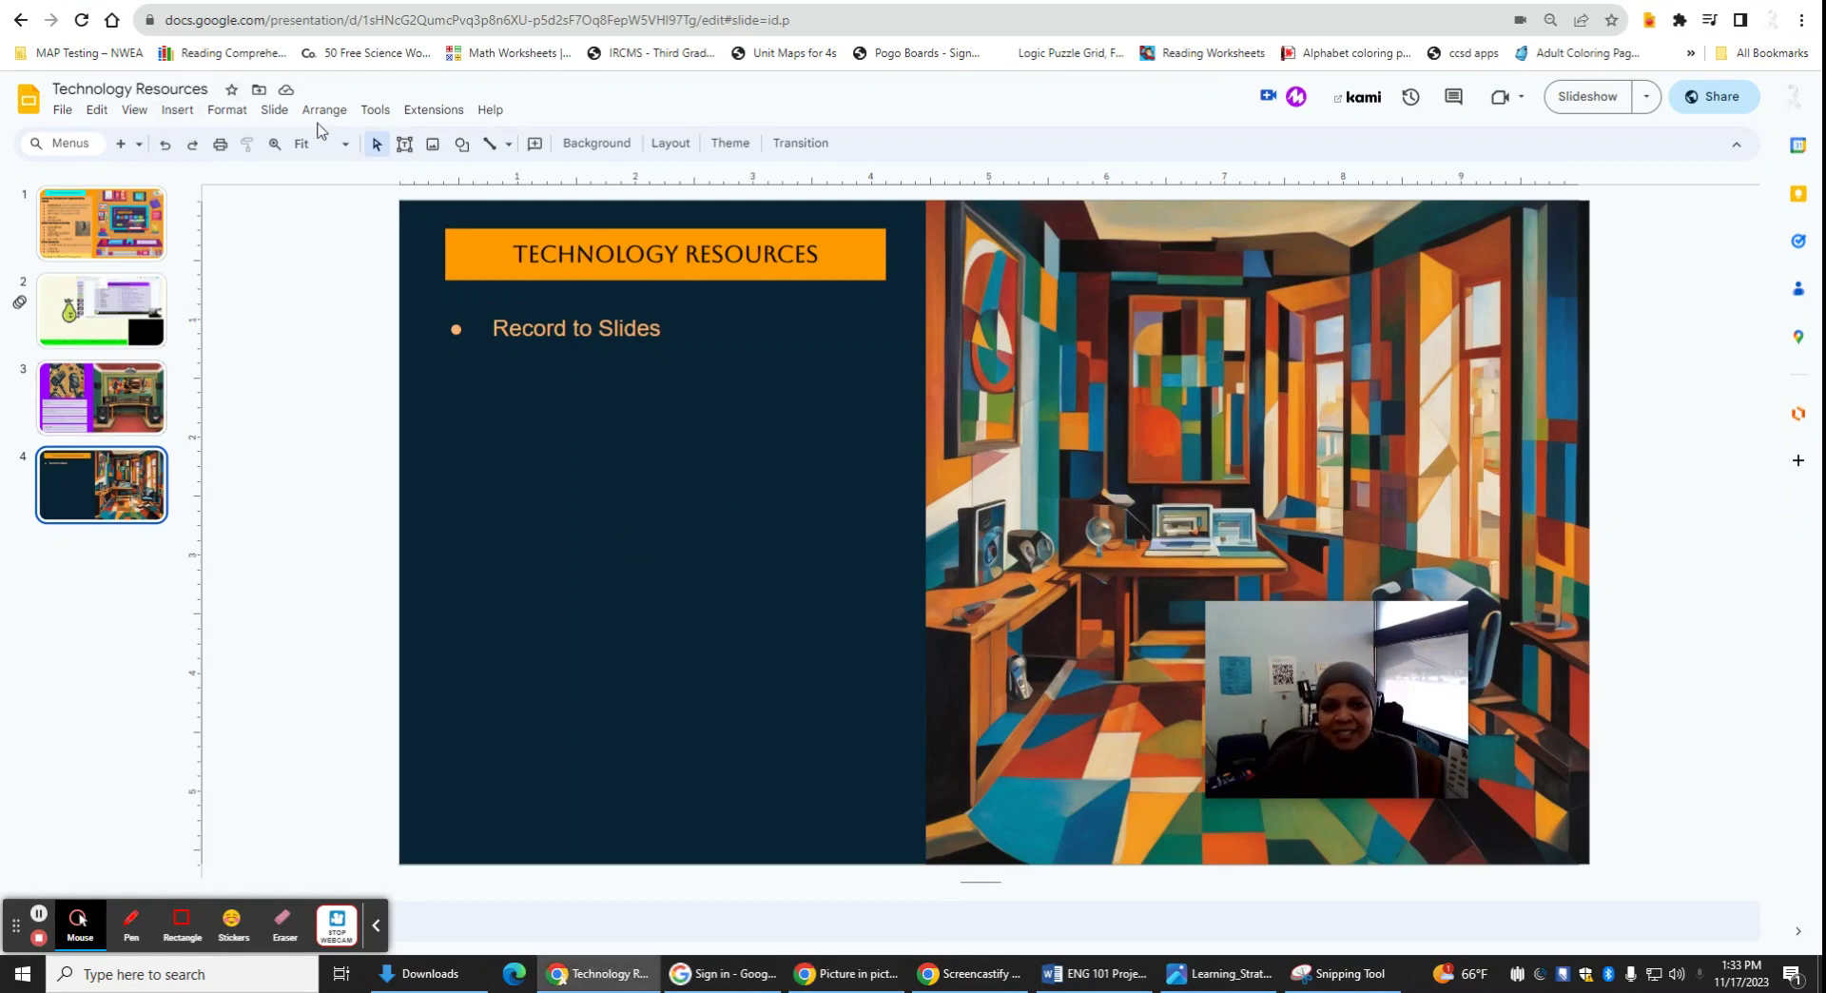
Insert a new slide 5 via Slide > New slide and delete its title and subtitle placeholders.
left_click(275, 110)
left_click(292, 141)
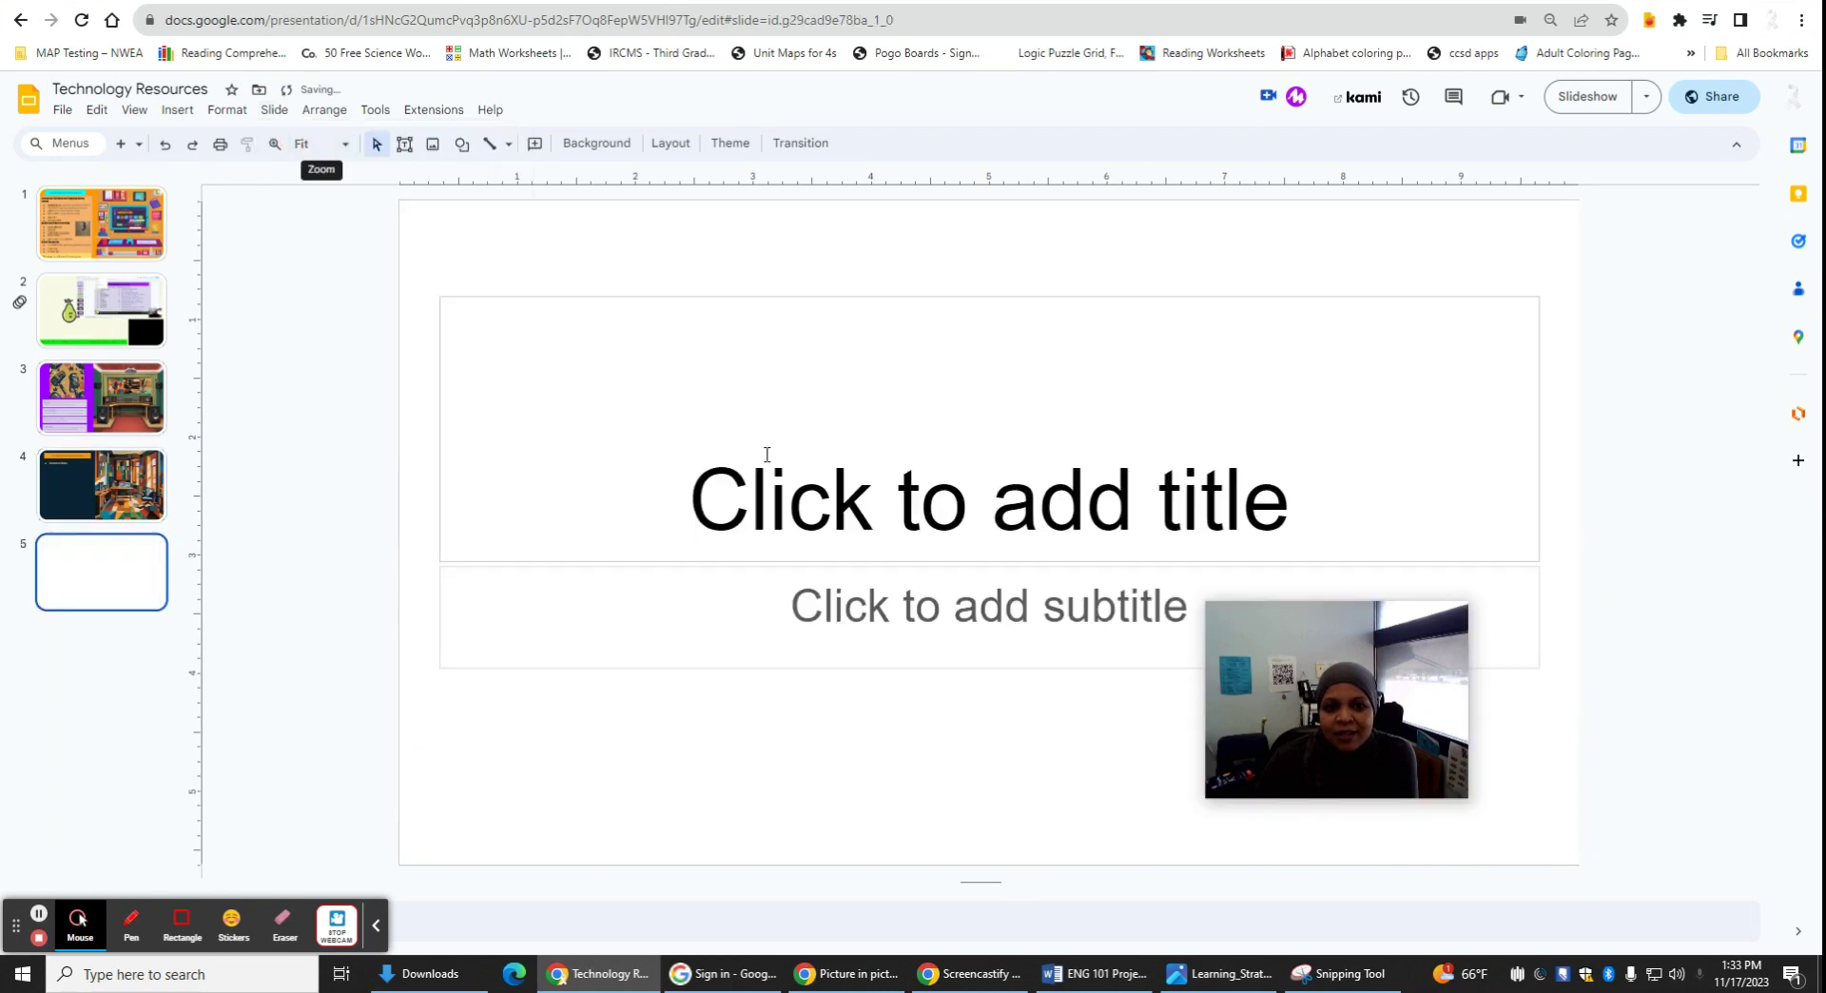
left_click_drag(399, 270, 638, 692)
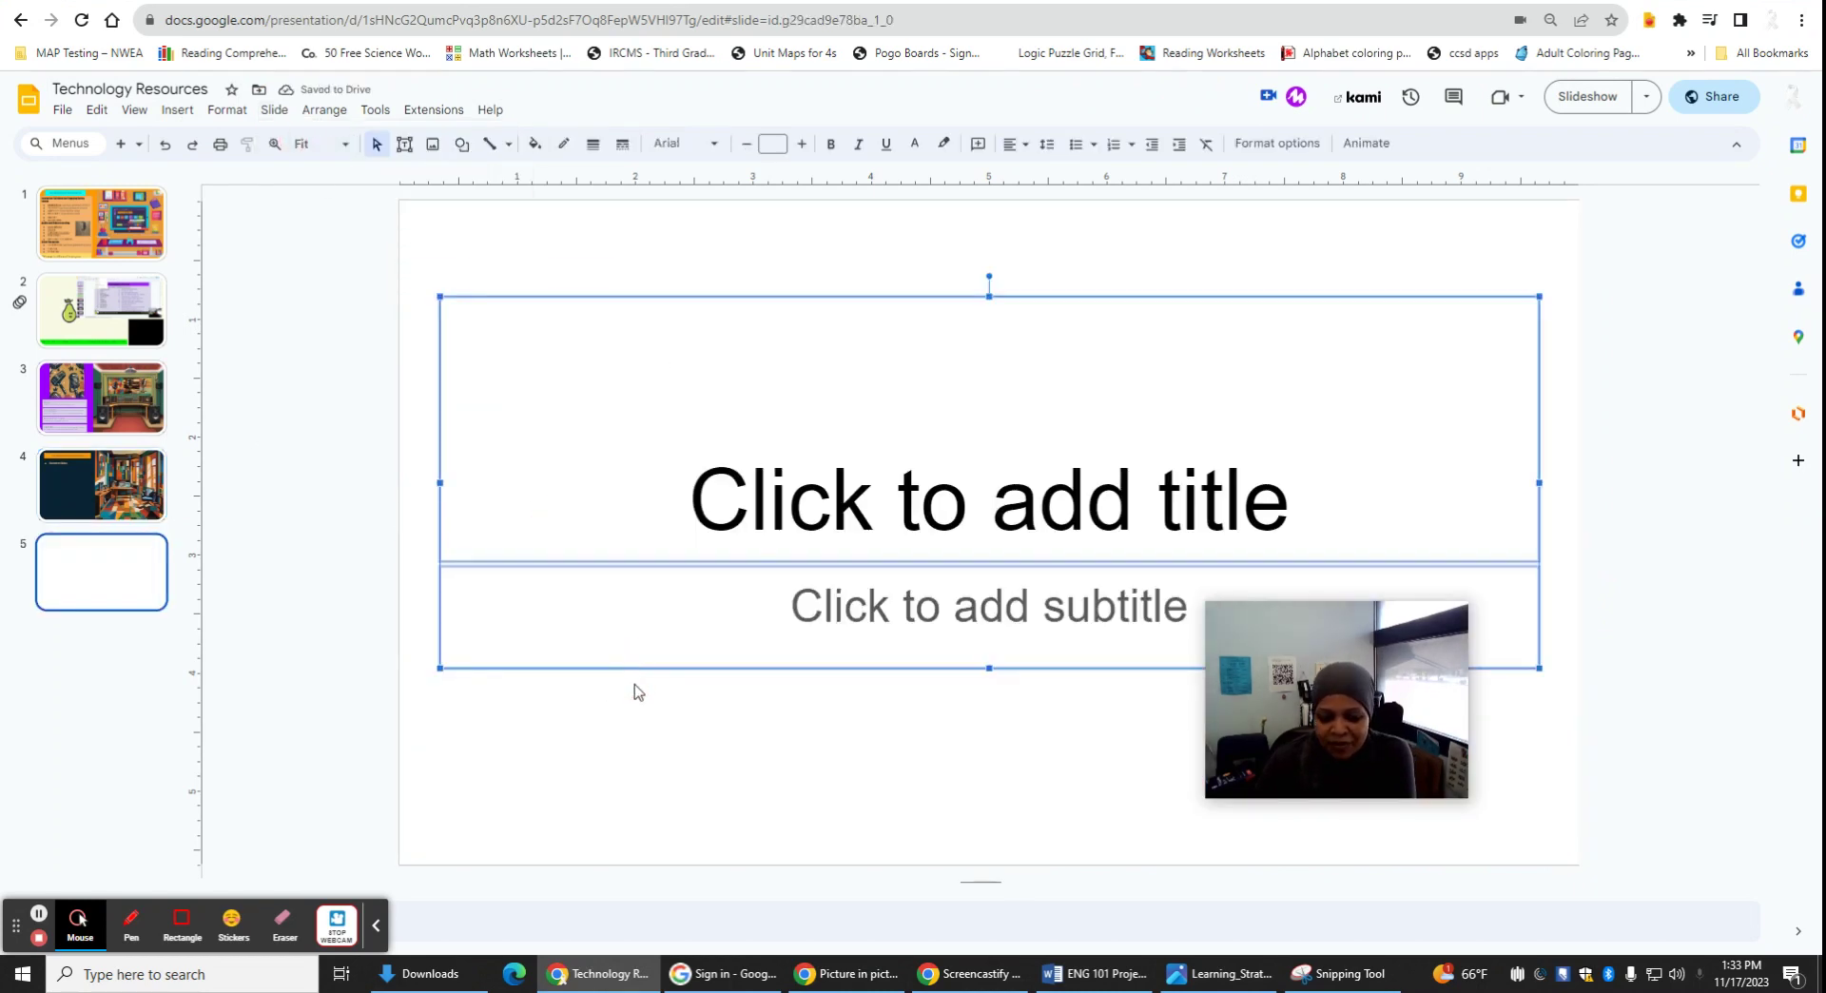
key("Delete")
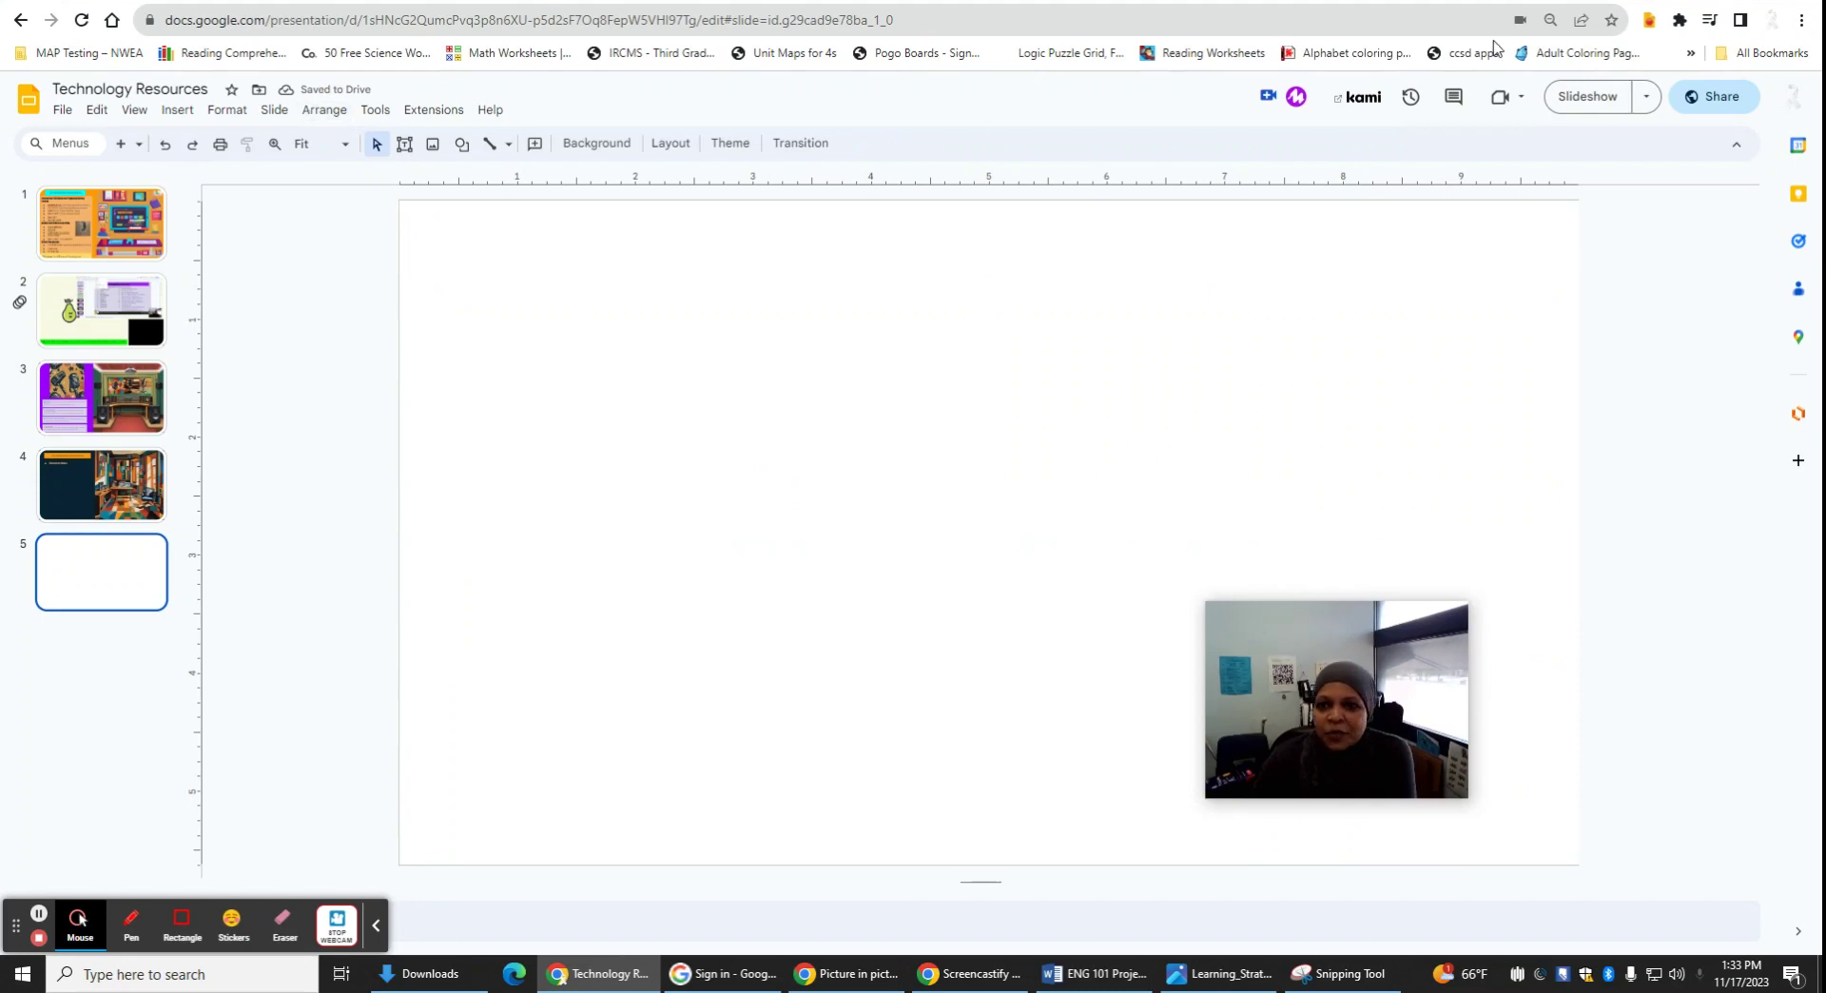
Record a 2-second webcam clip with Record to Slides for slide 5 and accept it.
left_click(1267, 99)
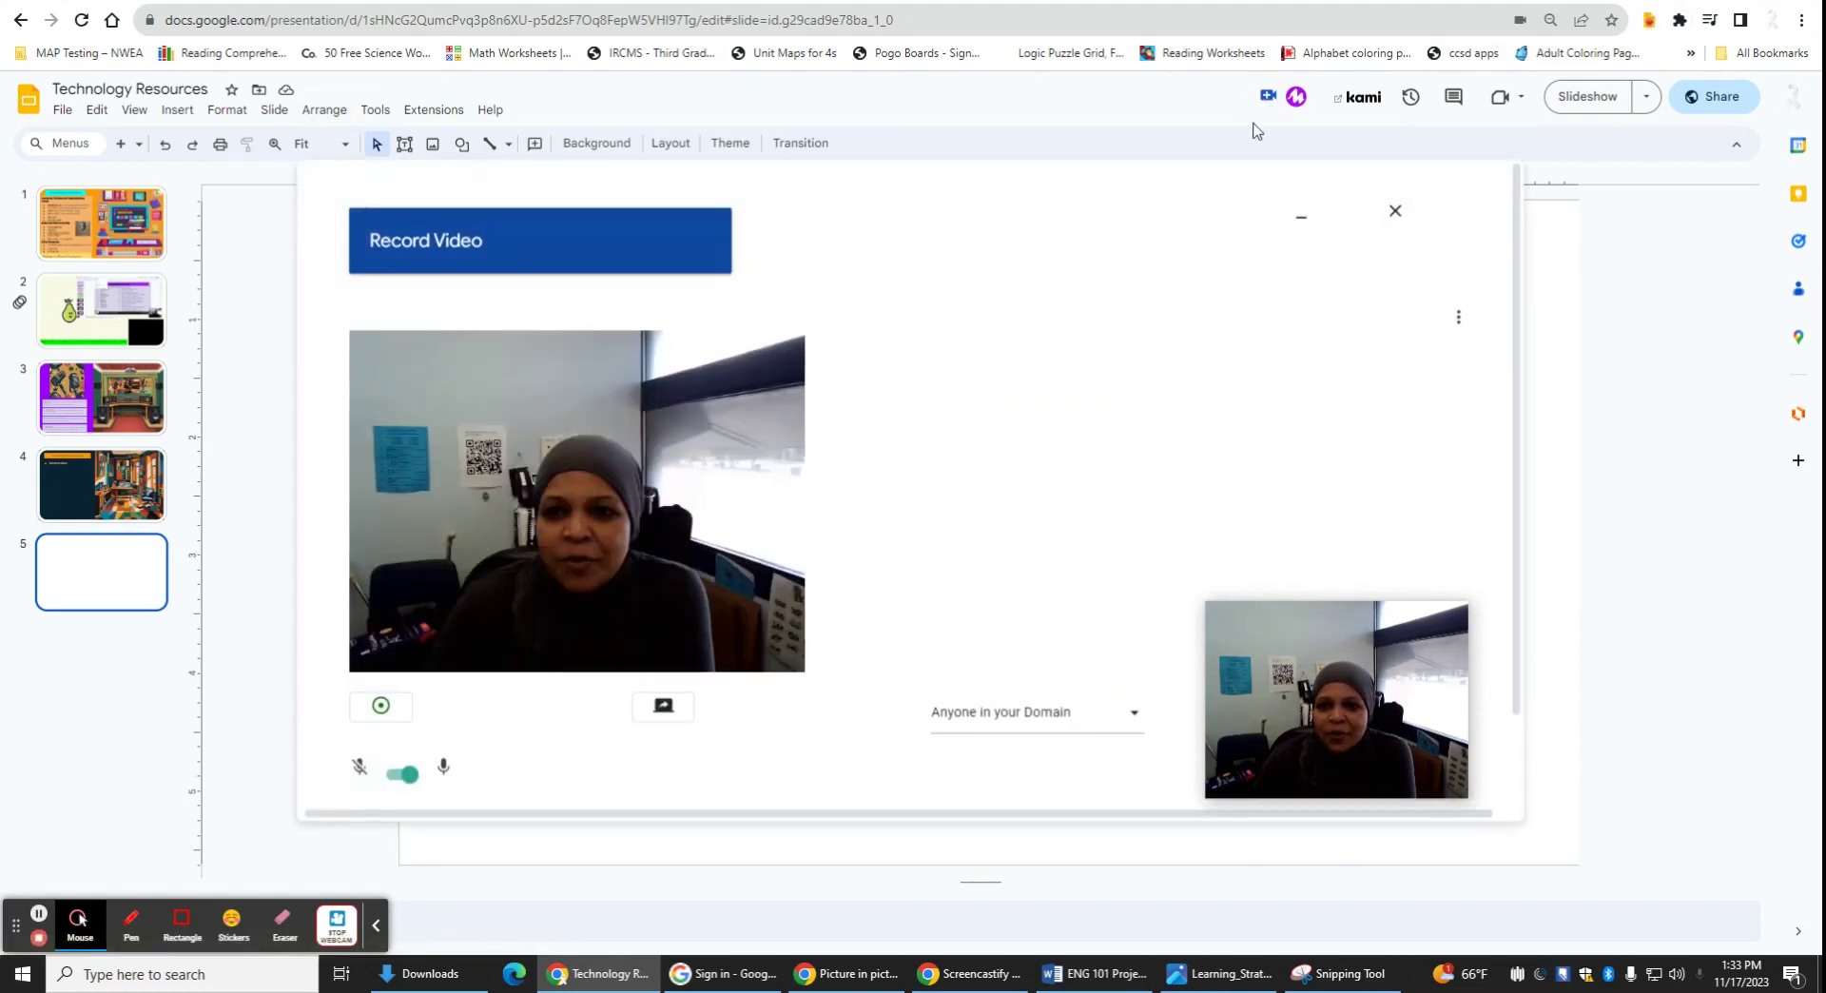
left_click(382, 708)
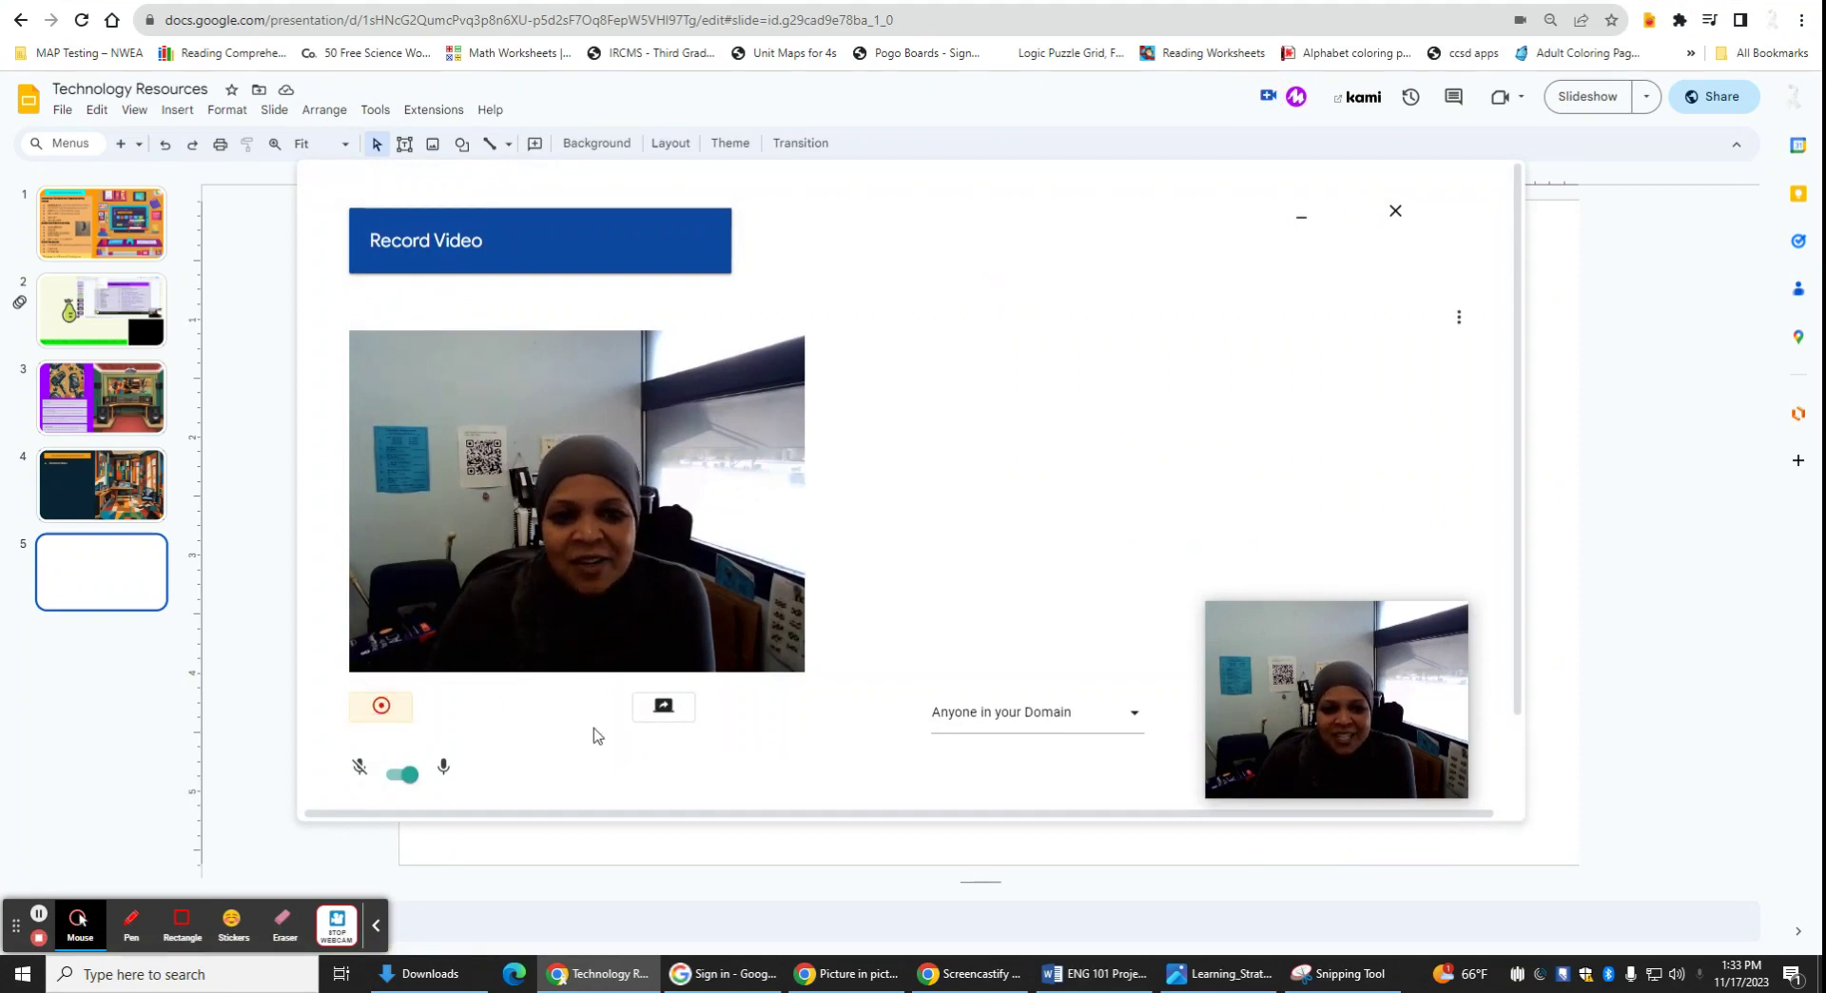
left_click(381, 709)
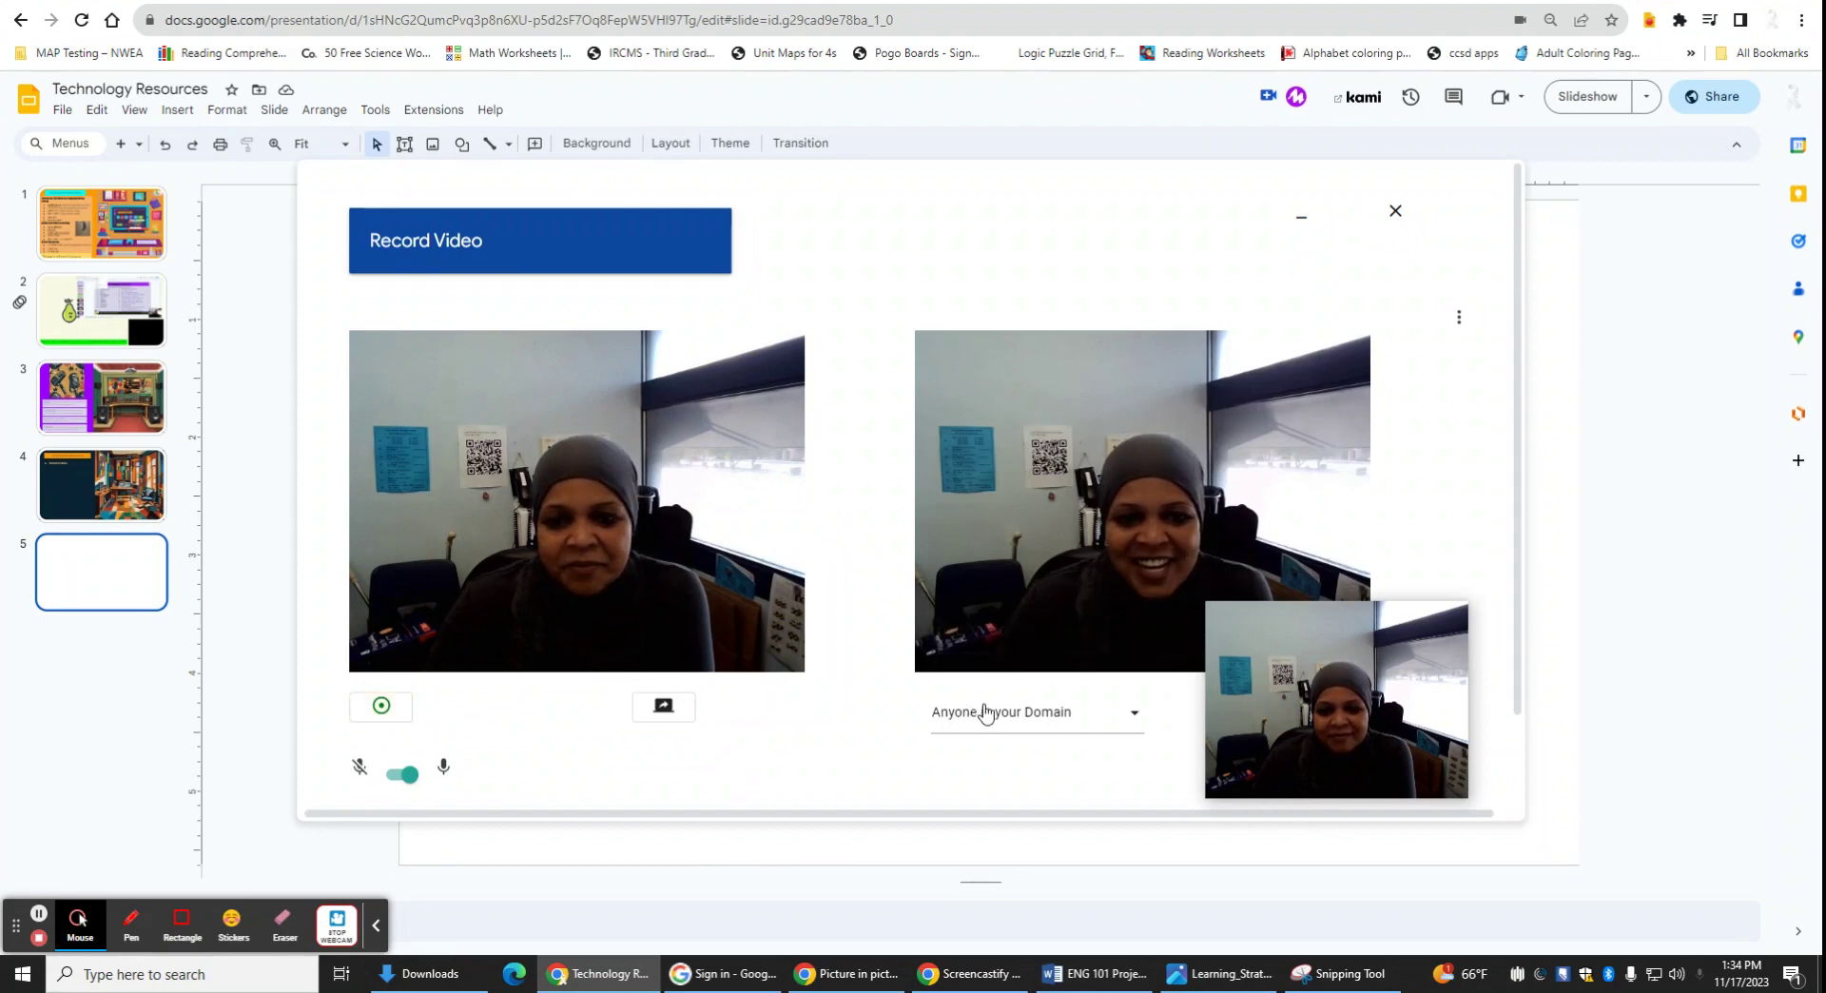
left_click_drag(1369, 653, 886, 709)
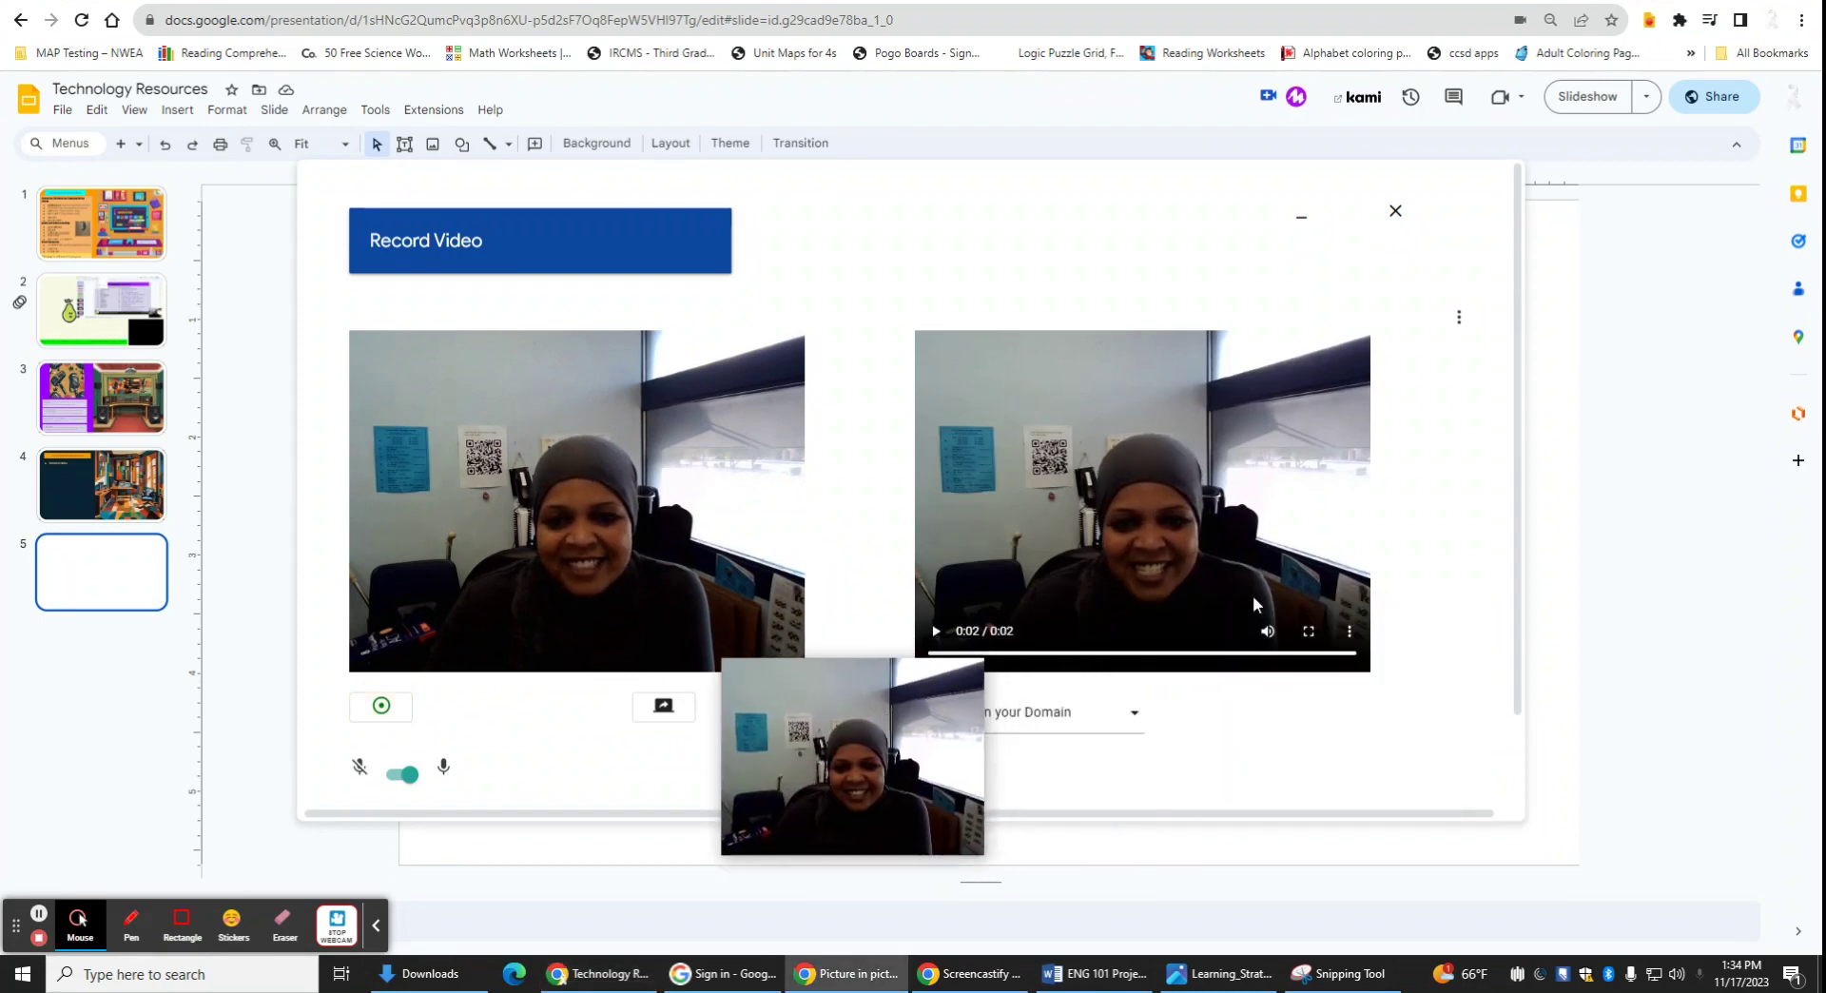
scroll(1510, 614, "down", 1)
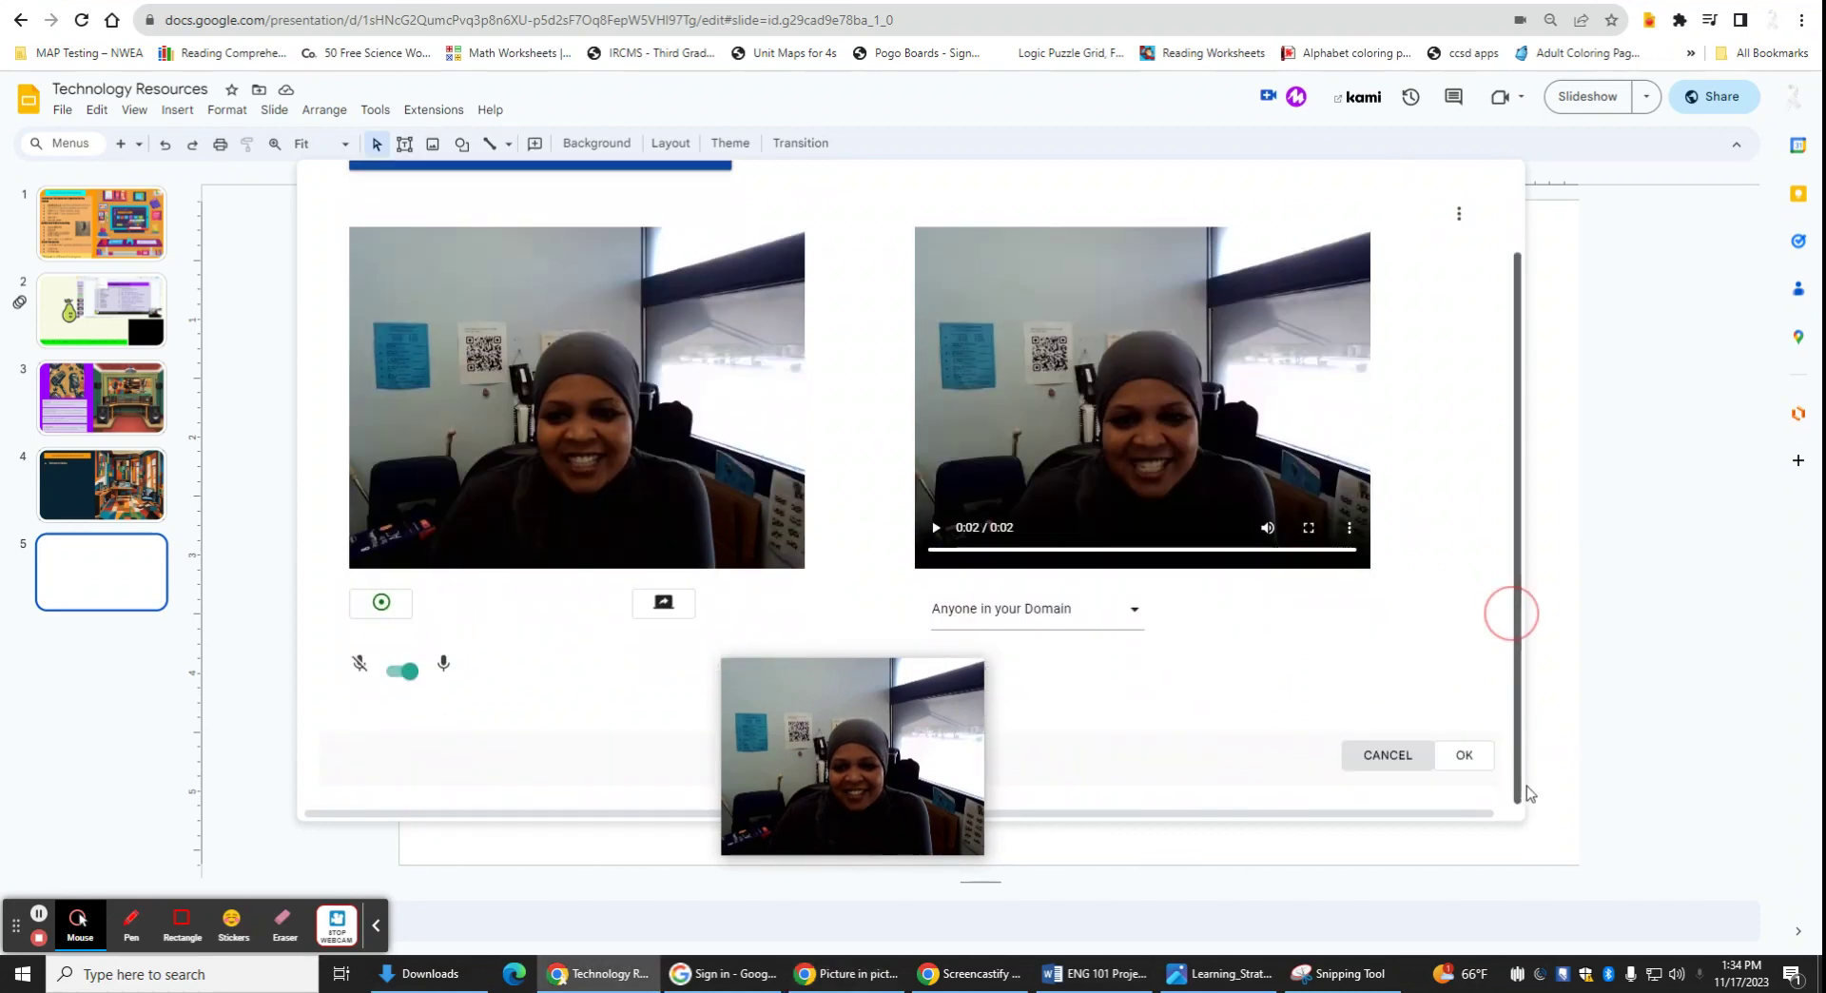
left_click(1482, 767)
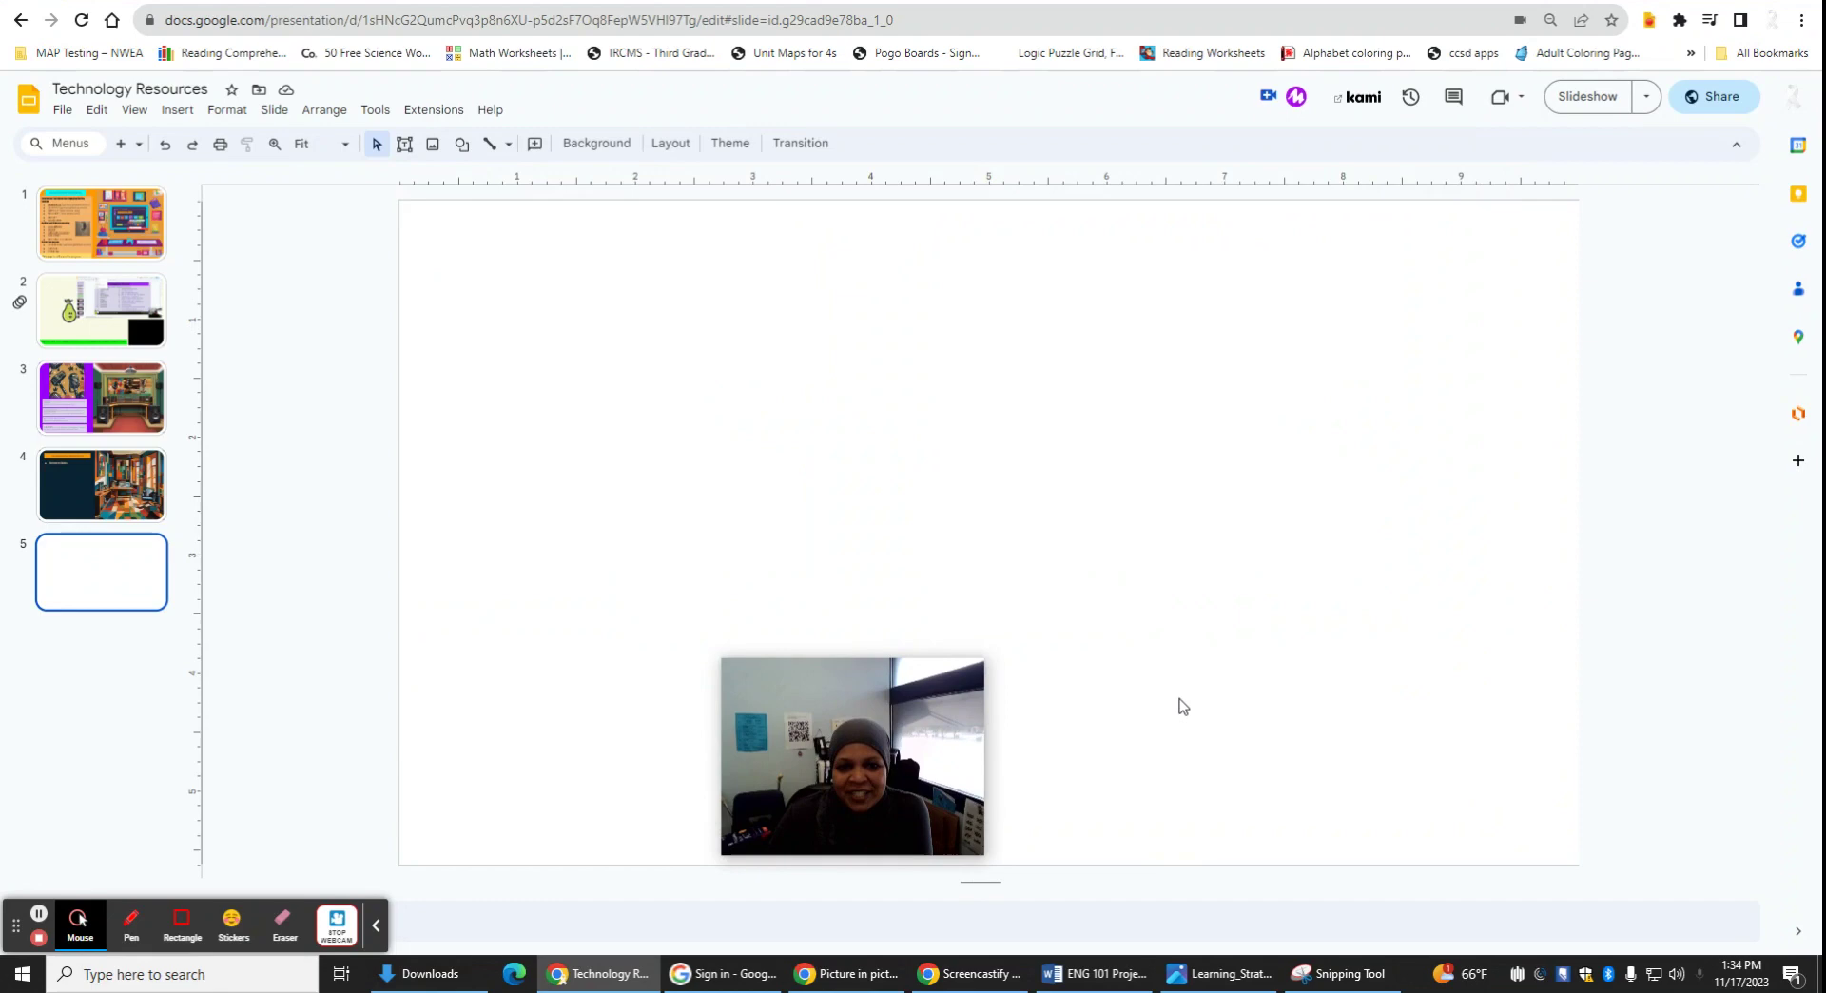
Check the inserted video in slide 5's top-left corner, then present the slides full screen.
left_click_drag(877, 683, 1521, 642)
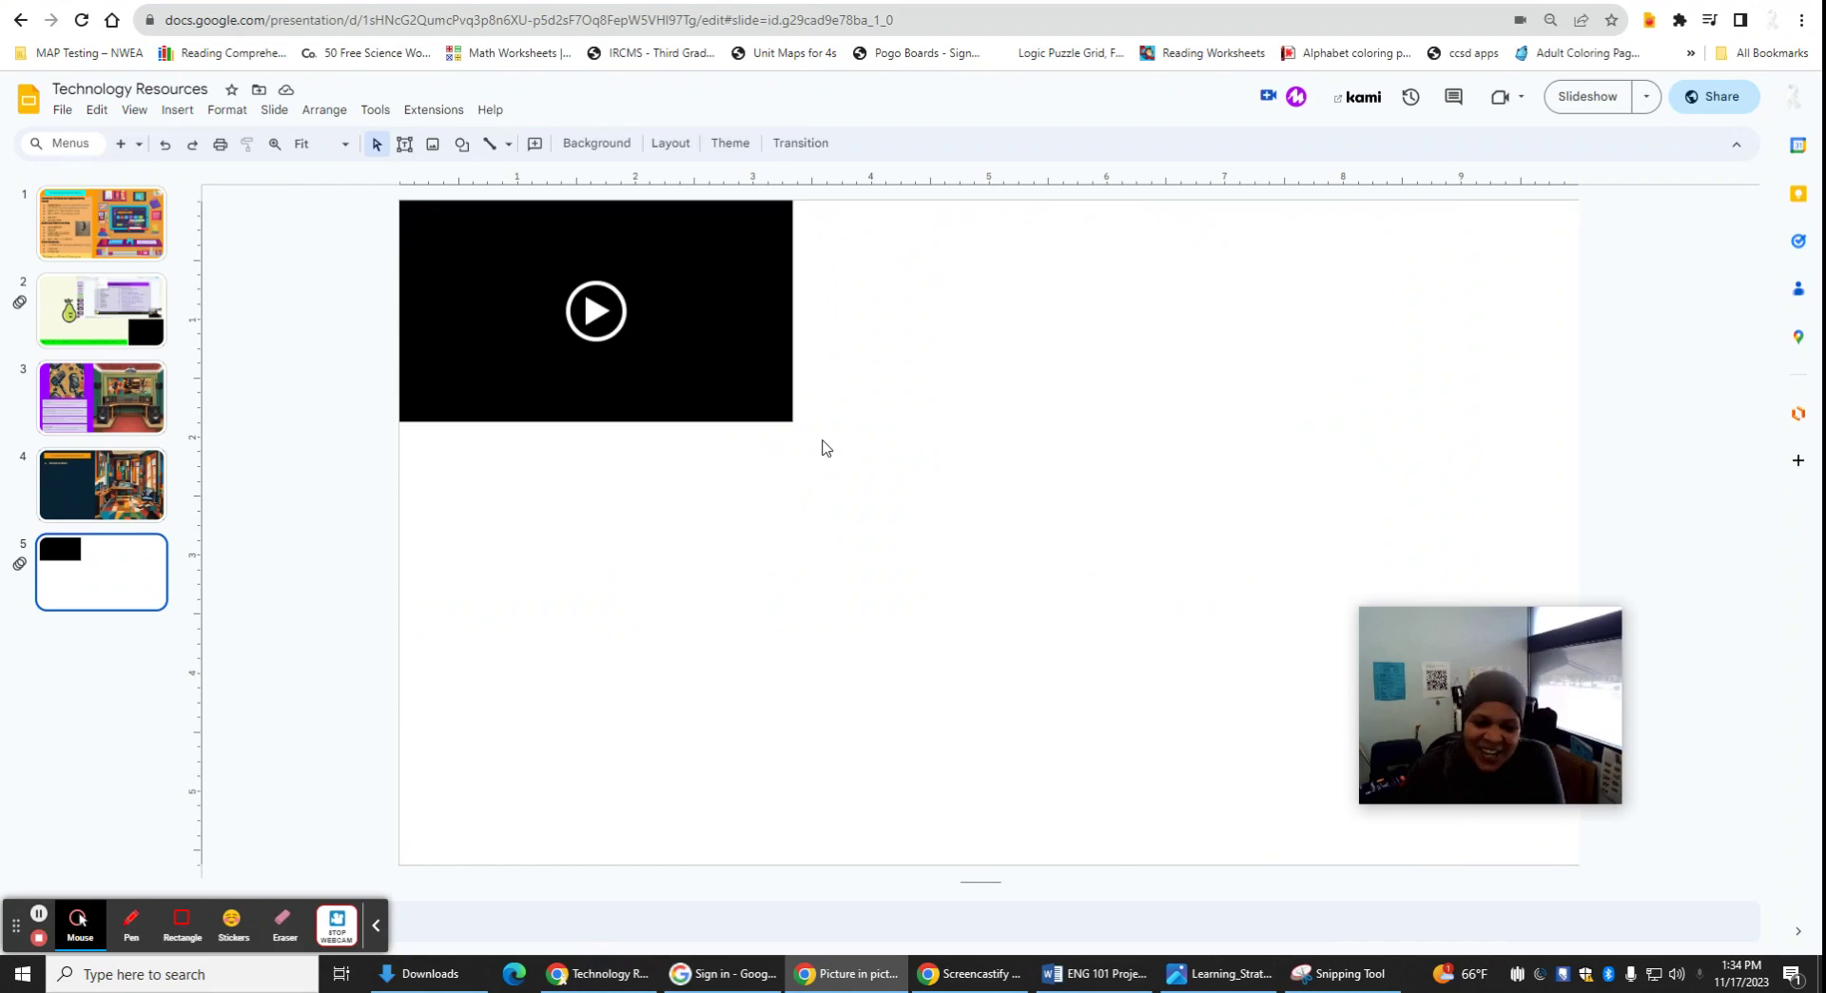
left_click(590, 310)
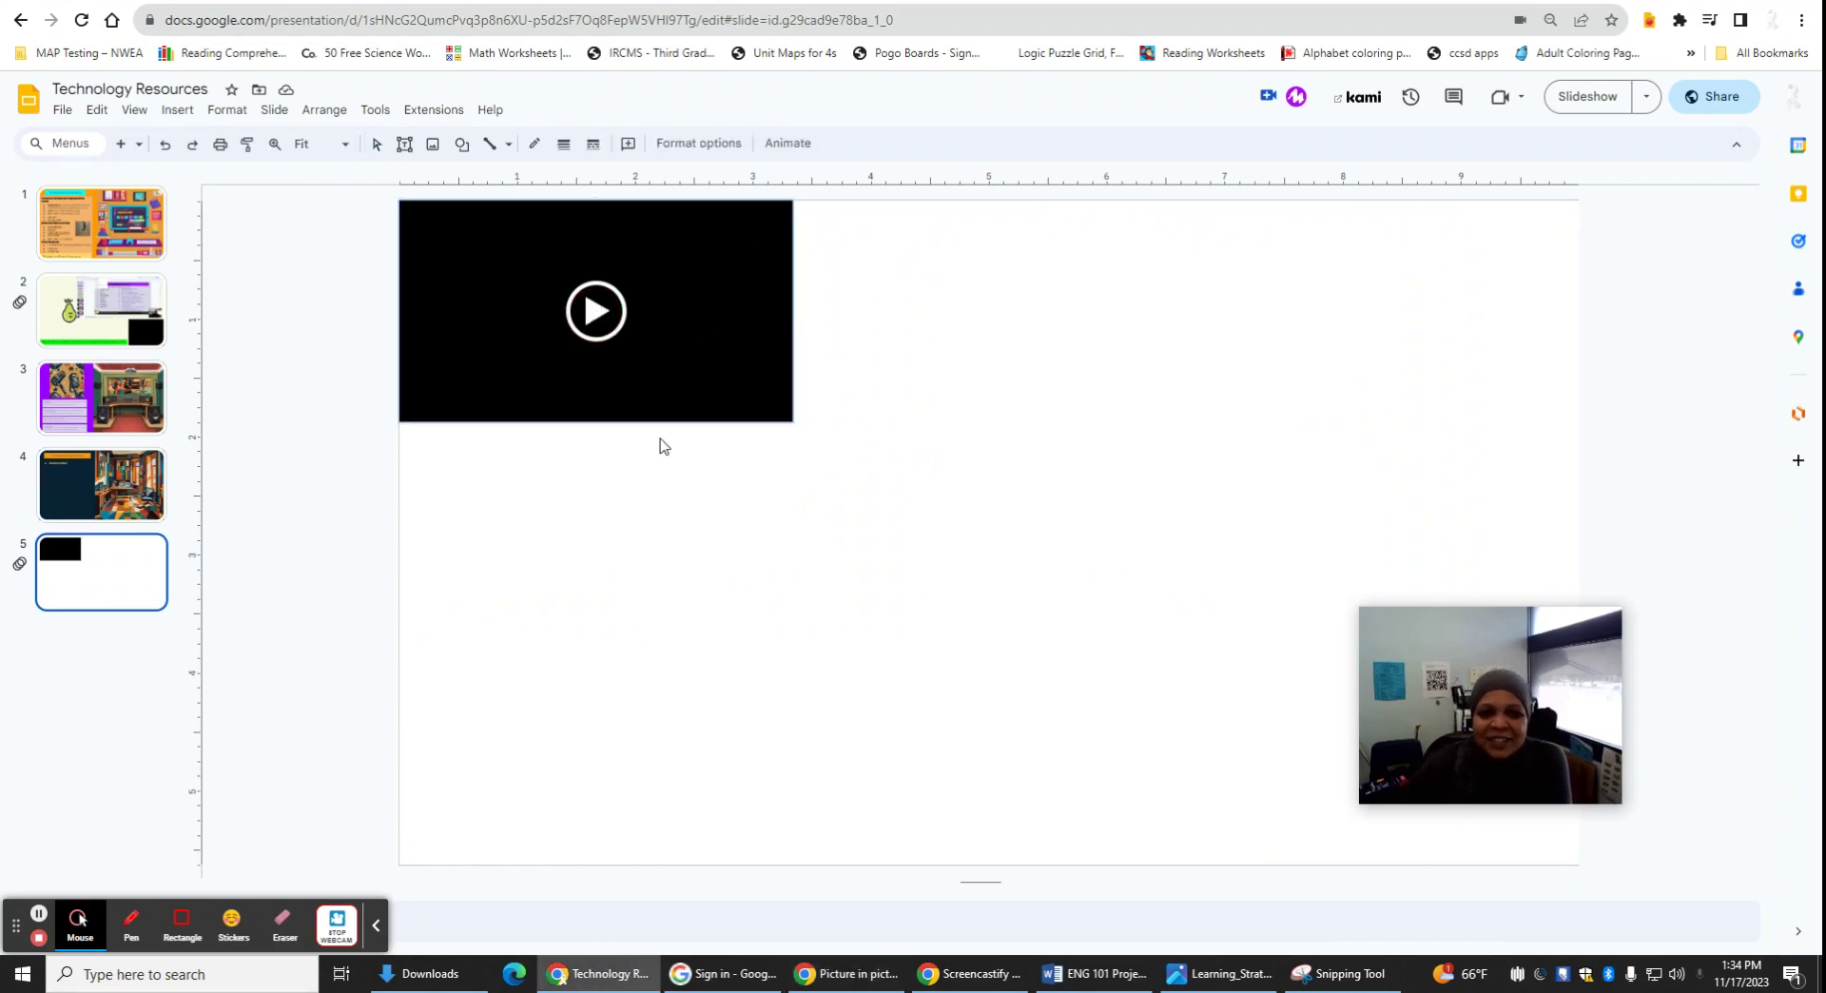
left_click(590, 404)
left_click(587, 316)
left_click(606, 375)
left_click(603, 326)
left_click(700, 609)
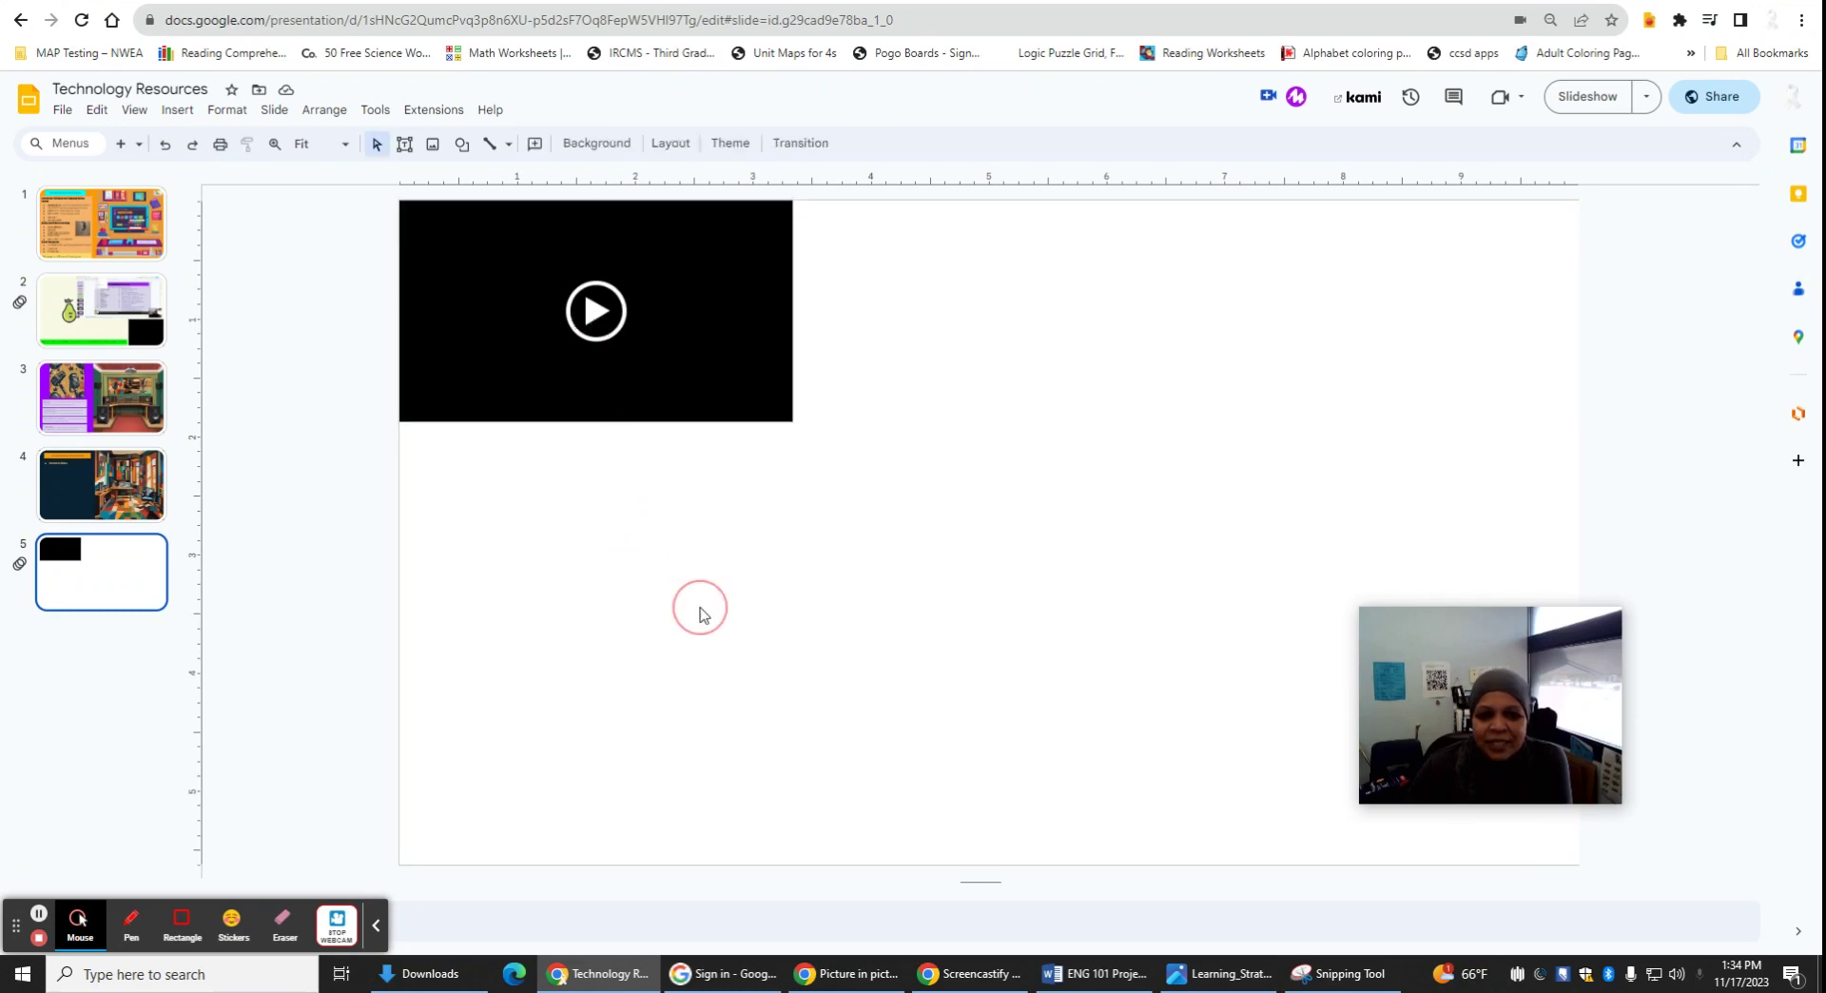
left_click(1589, 96)
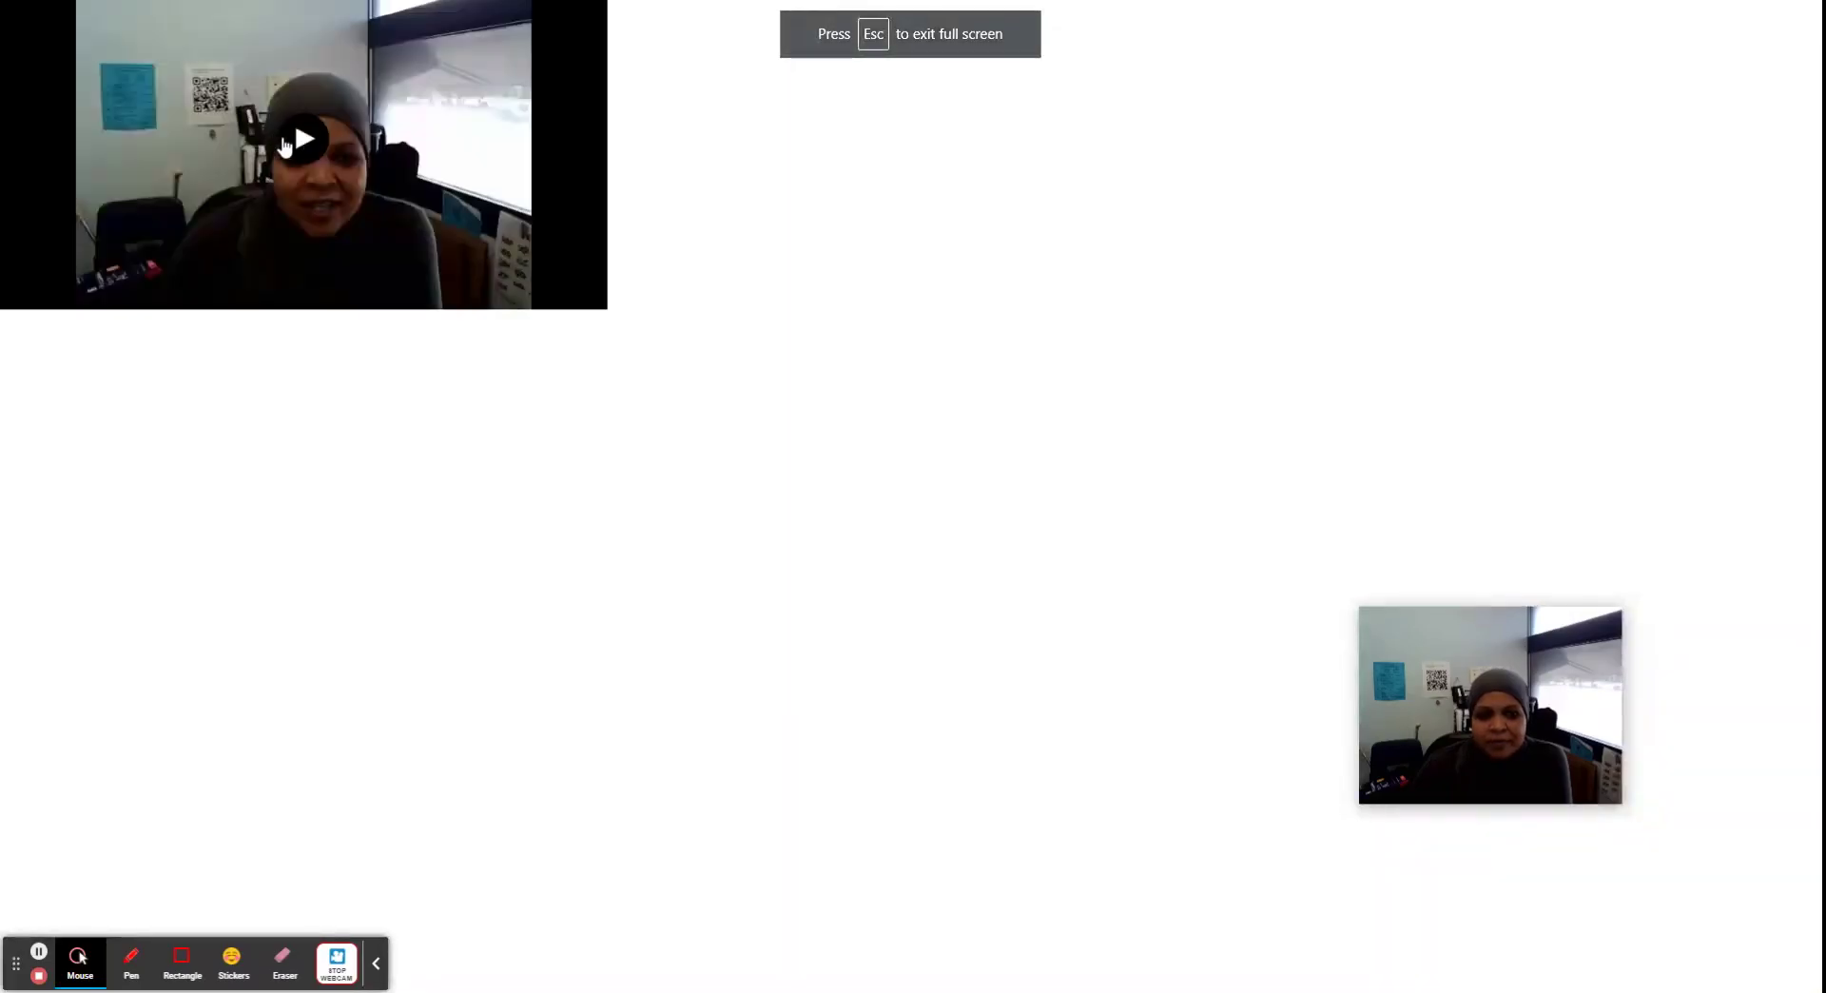
left_click(306, 141)
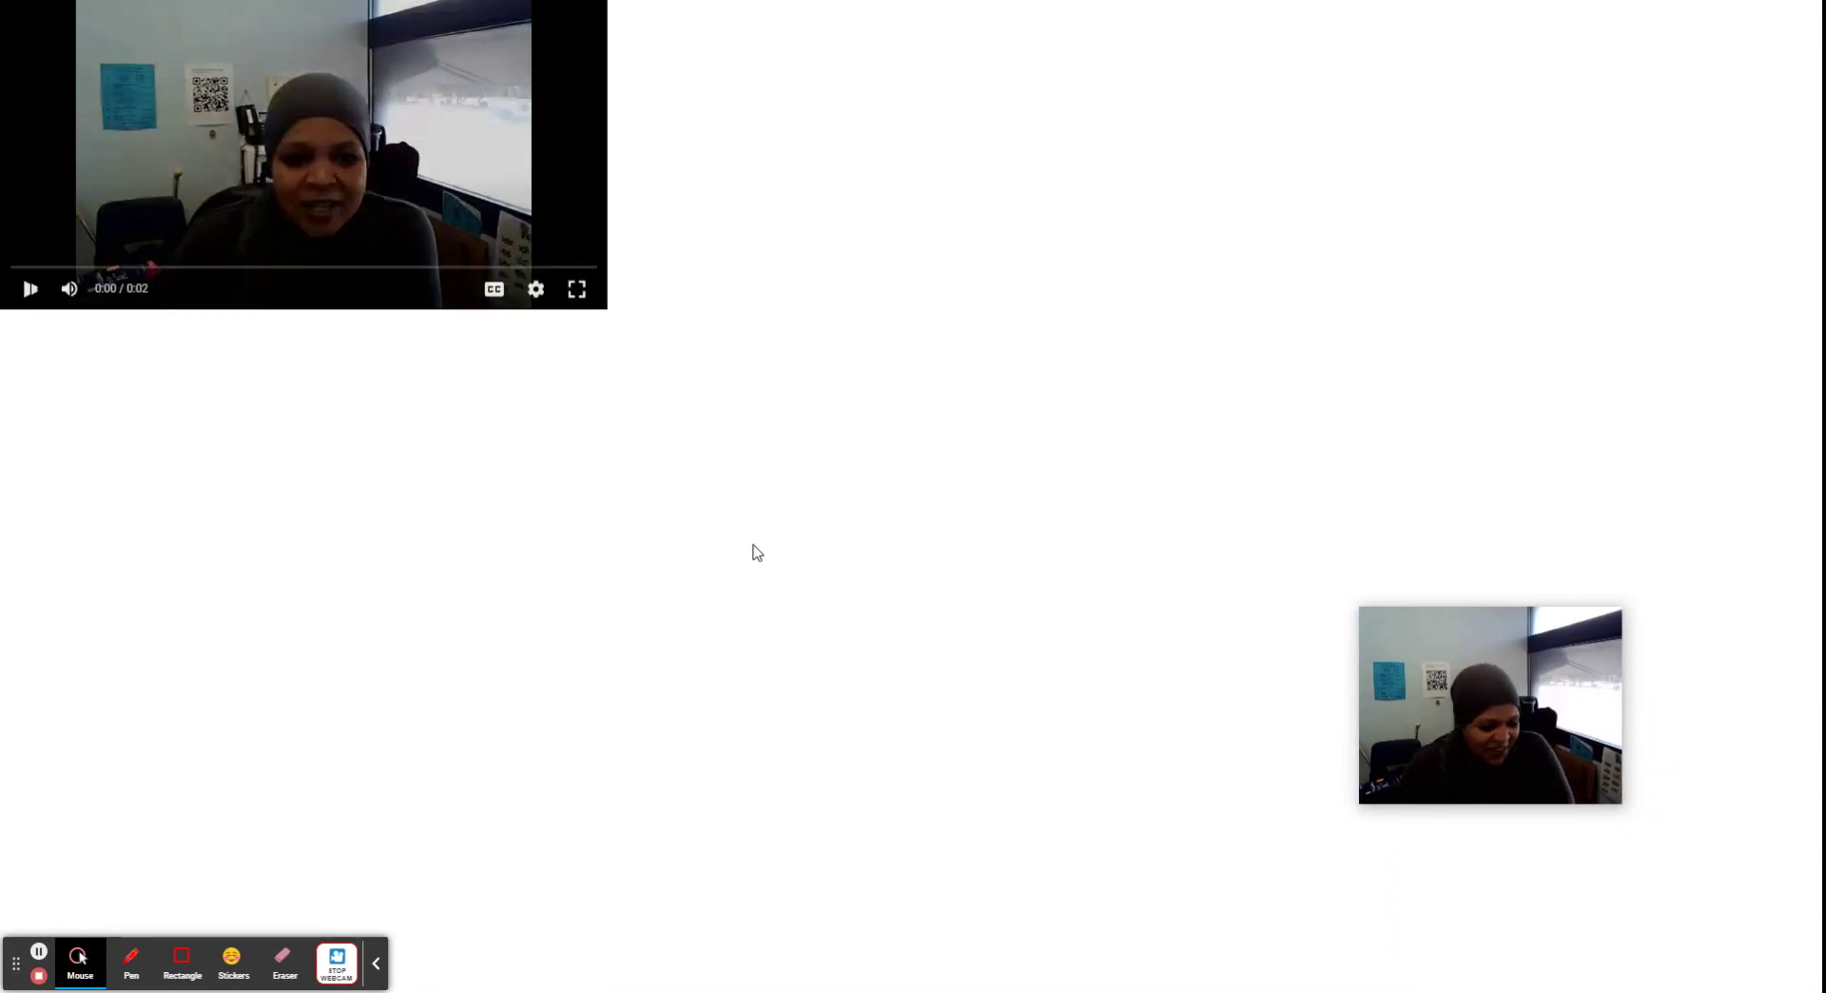
key("Escape")
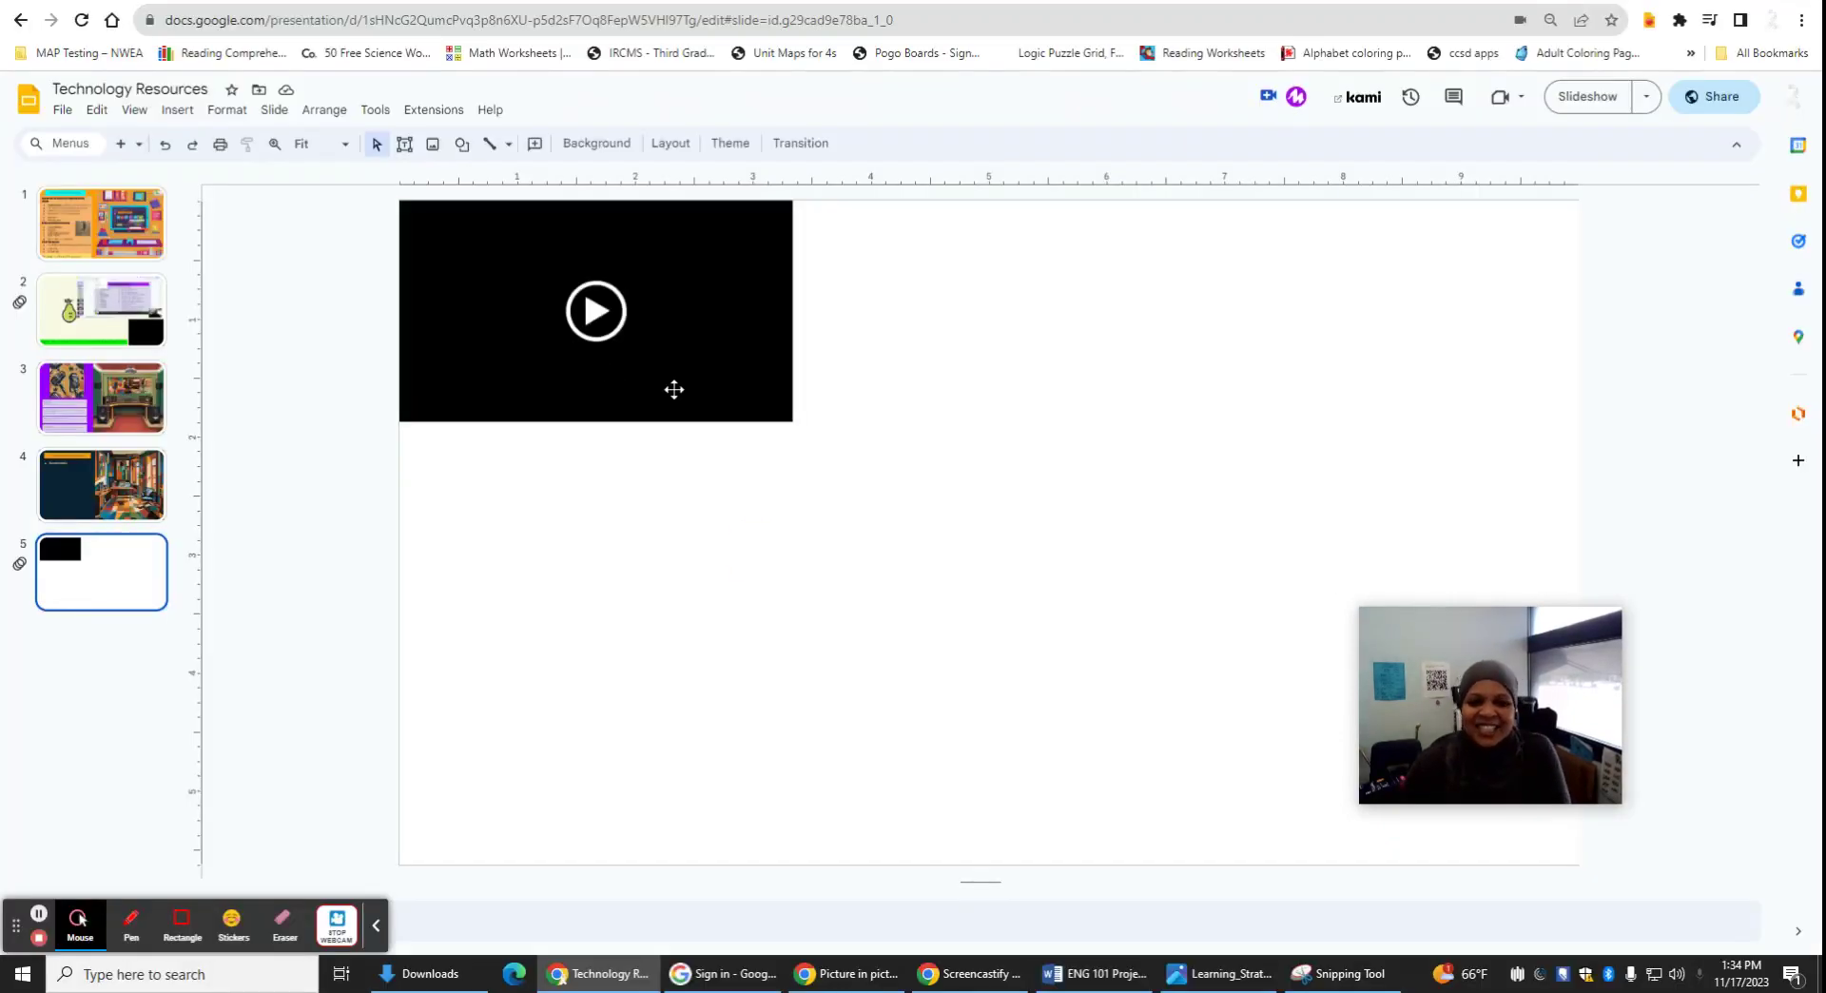